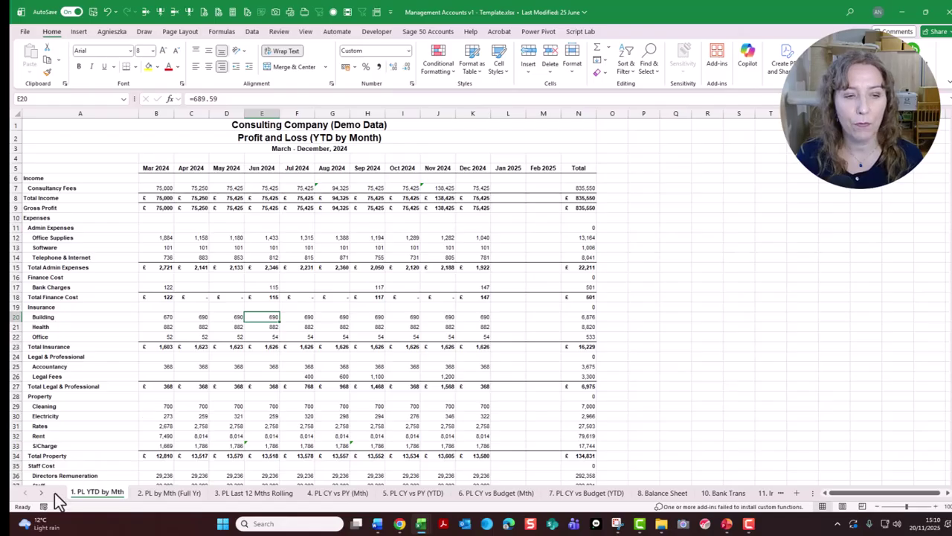
Examine the Budget sheet and the month and year-to-date budget comparisons, including the Health insurance % Change cell
click(42, 494)
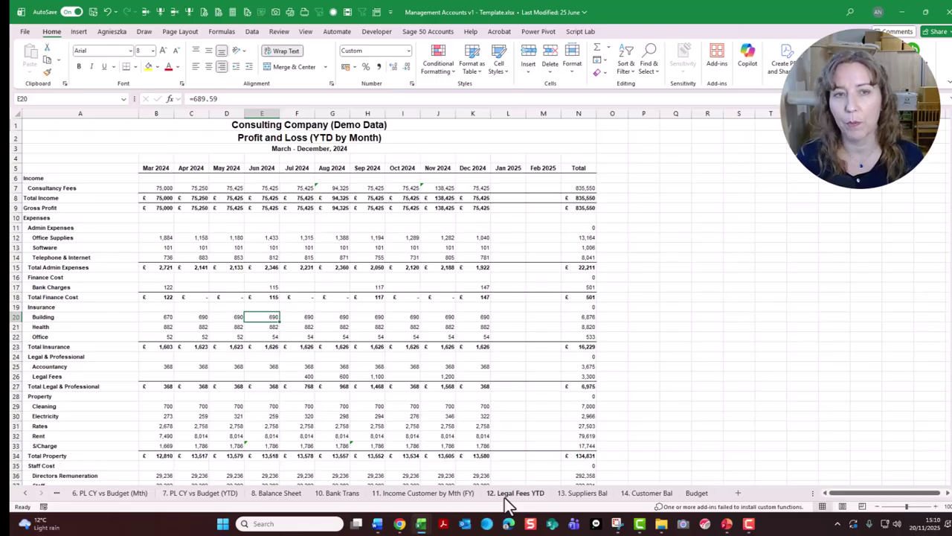
click(696, 497)
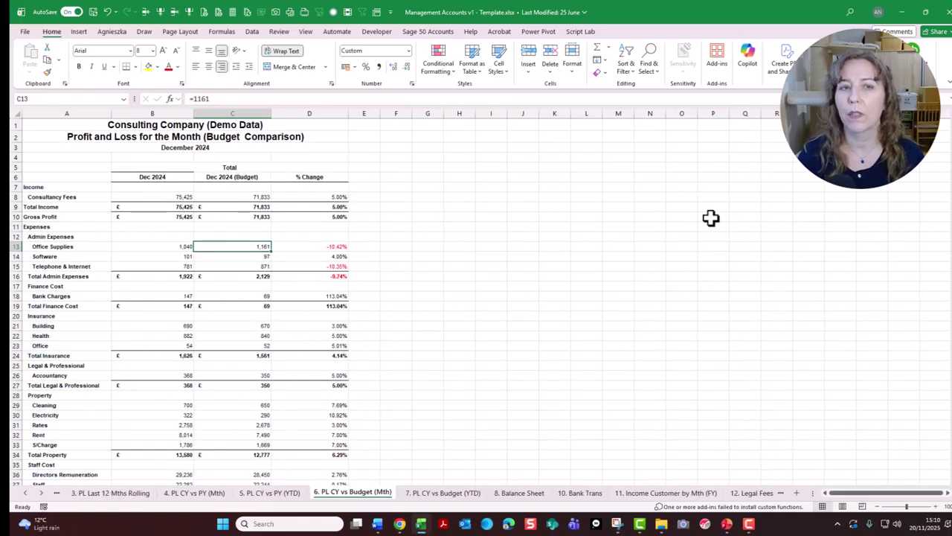
click(245, 493)
click(451, 493)
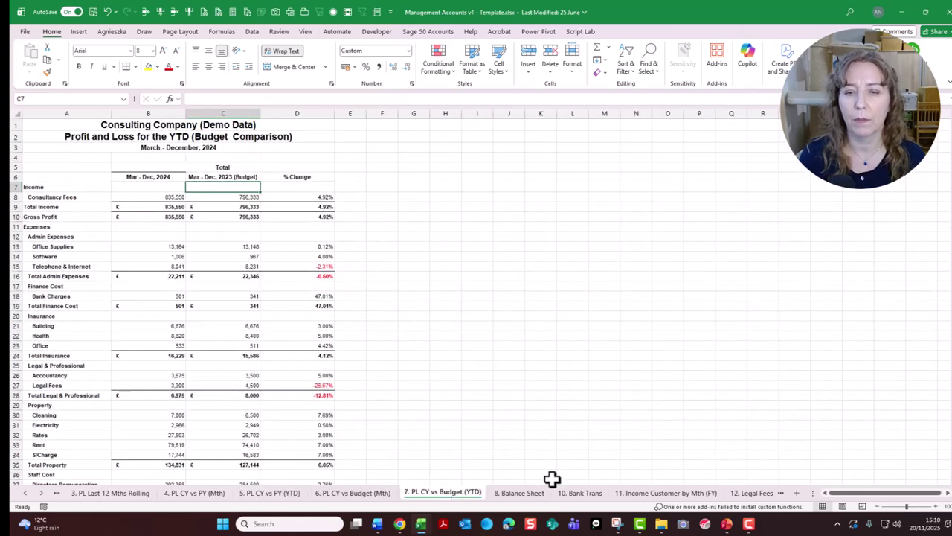
click(24, 494)
click(24, 495)
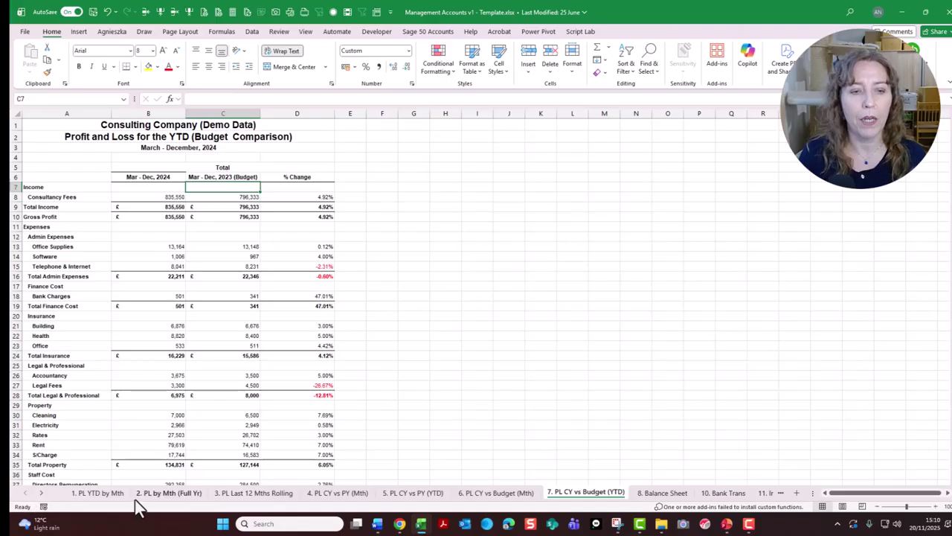
click(161, 335)
click(172, 363)
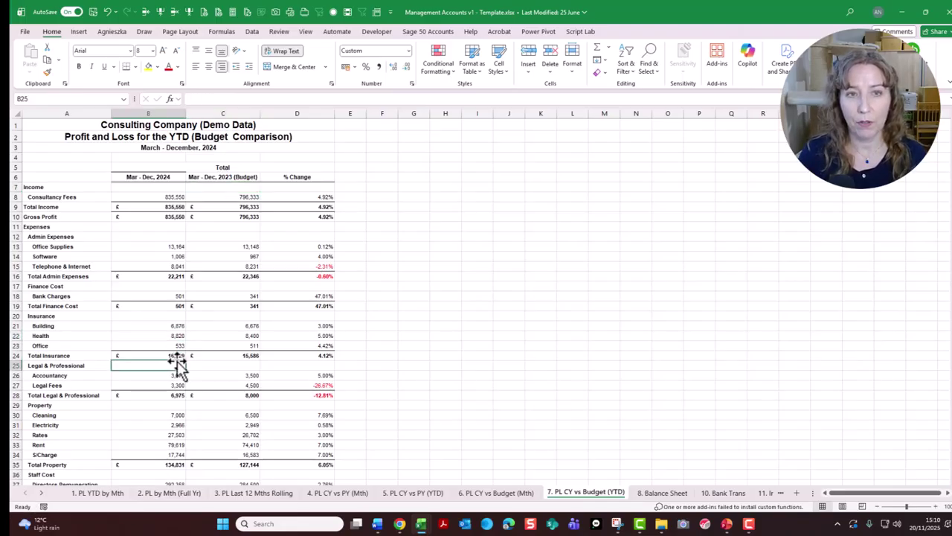
click(321, 336)
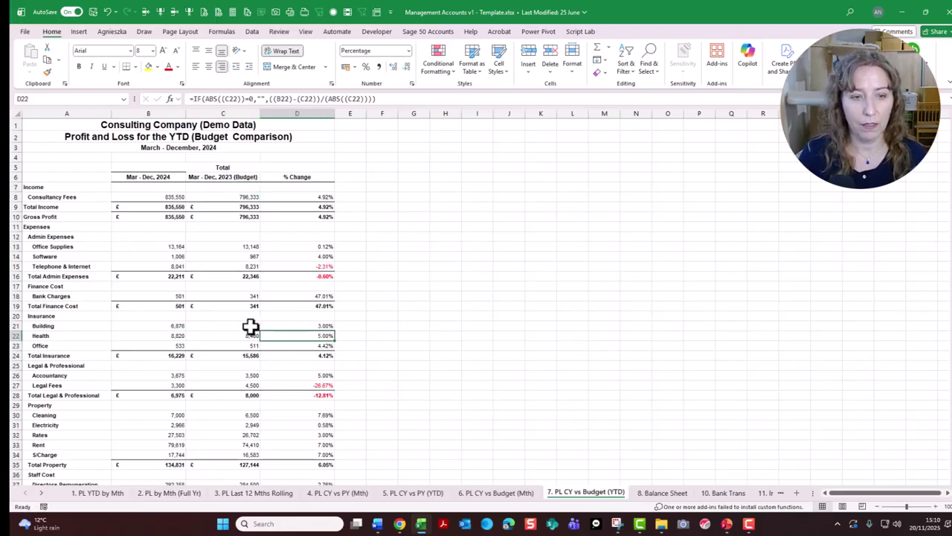
Examine the estimated full-year profit and loss by month, checking the Software total, January 2025 Consultancy Fees and December 2024 Office Supplies cells
click(169, 491)
click(636, 253)
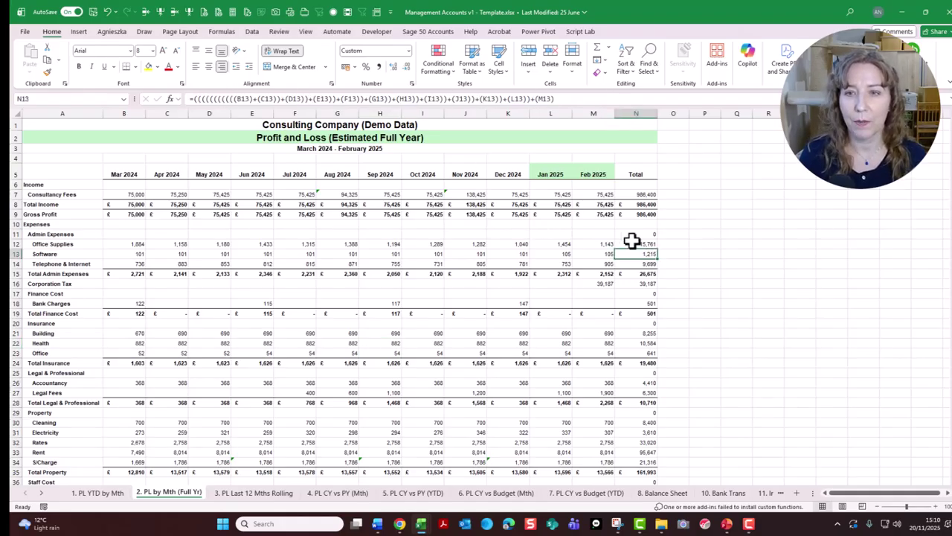
click(561, 196)
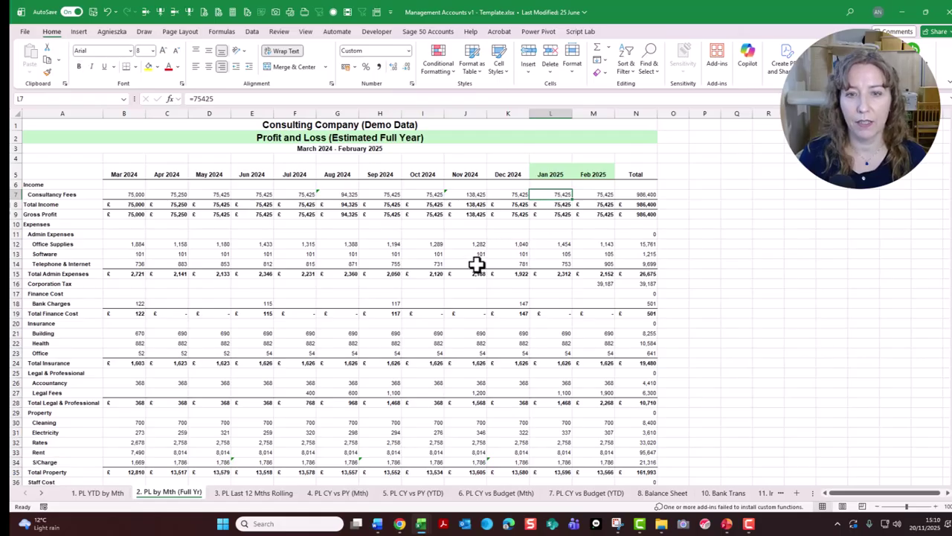
click(480, 255)
click(507, 244)
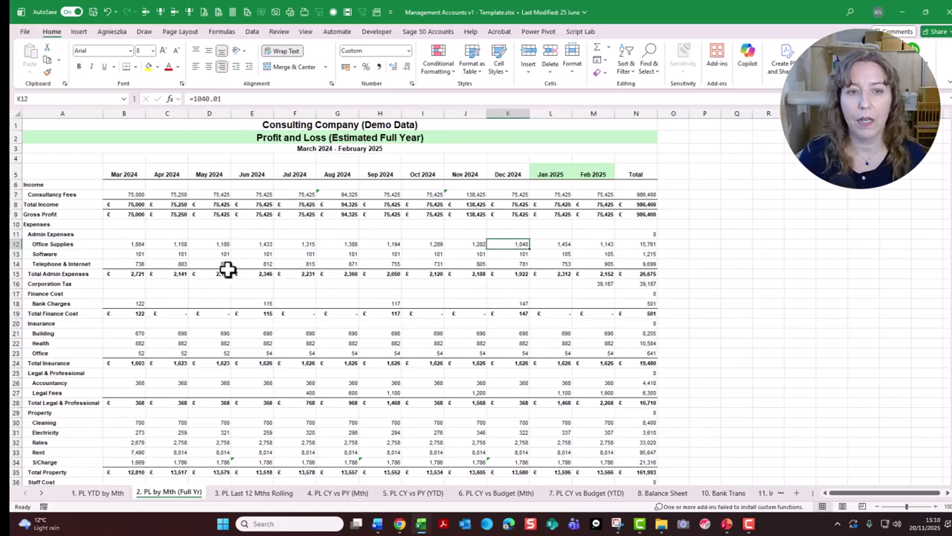
click(673, 274)
click(811, 314)
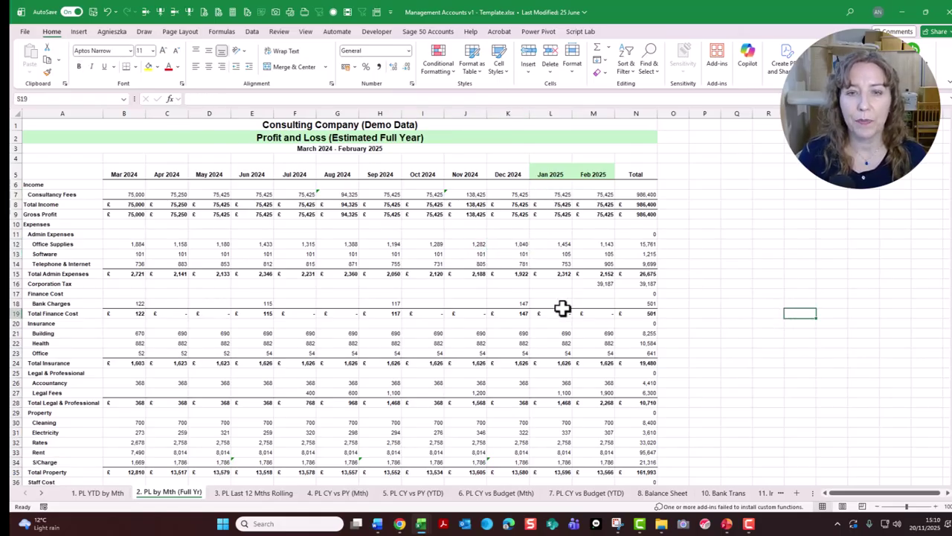
Try a value of 50 for December 2024 Software on the estimated full-year profit and loss, and undo the change
click(511, 256)
text(50)
key(Return)
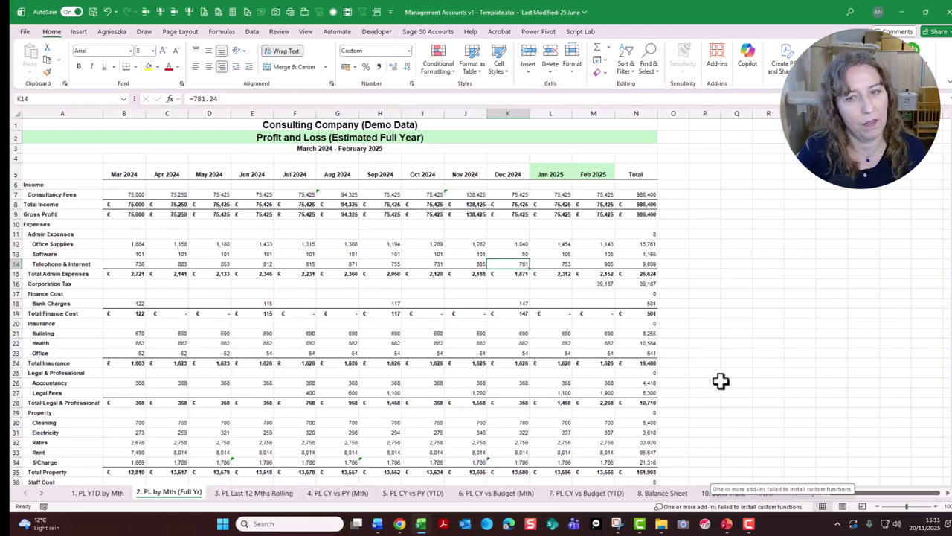
click(107, 11)
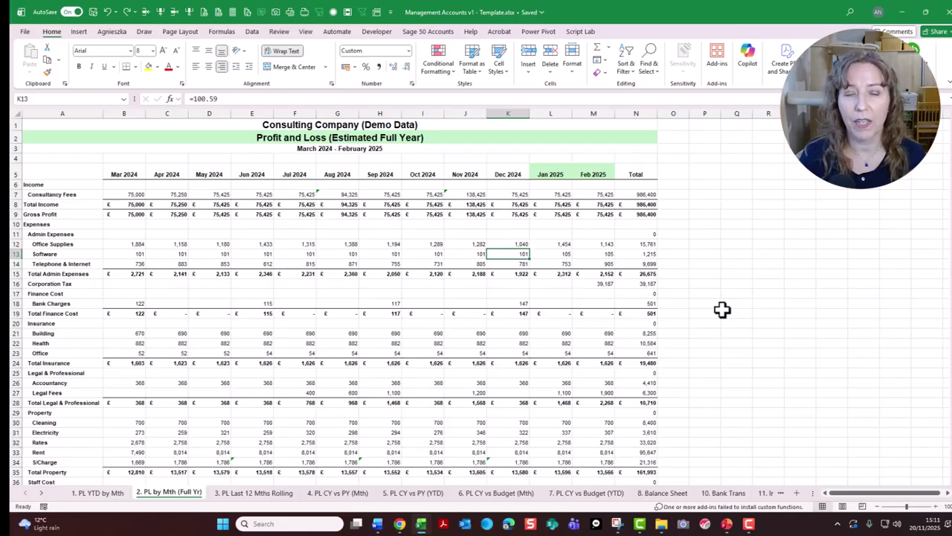
Review the year-to-date, estimated full-year and rolling last 12 months profit and loss sheets in order
key(ctrl+Page_Up)
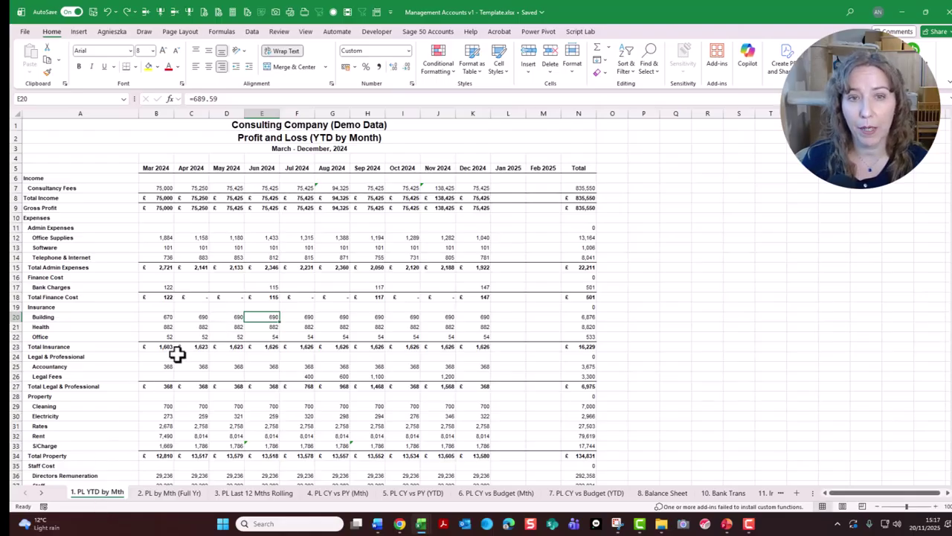
click(172, 497)
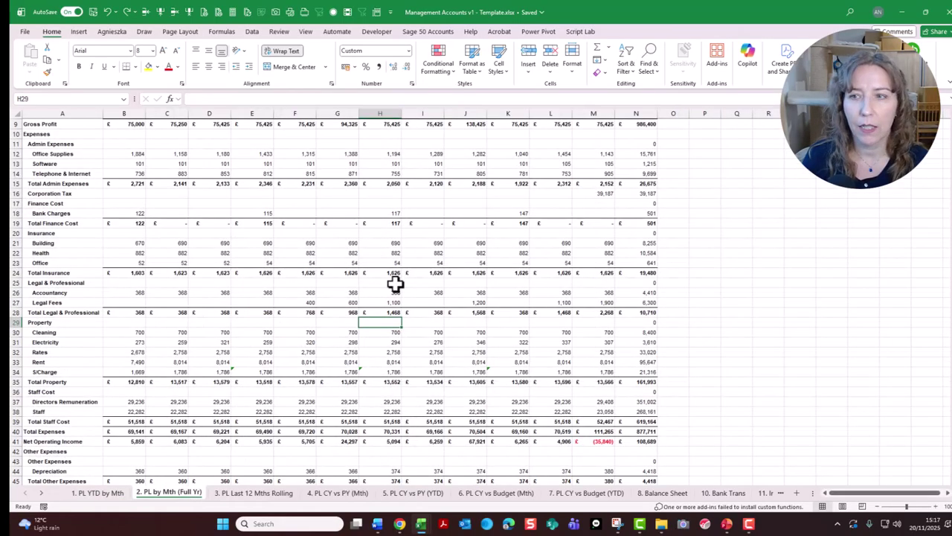
scroll(943, 195, up, 3)
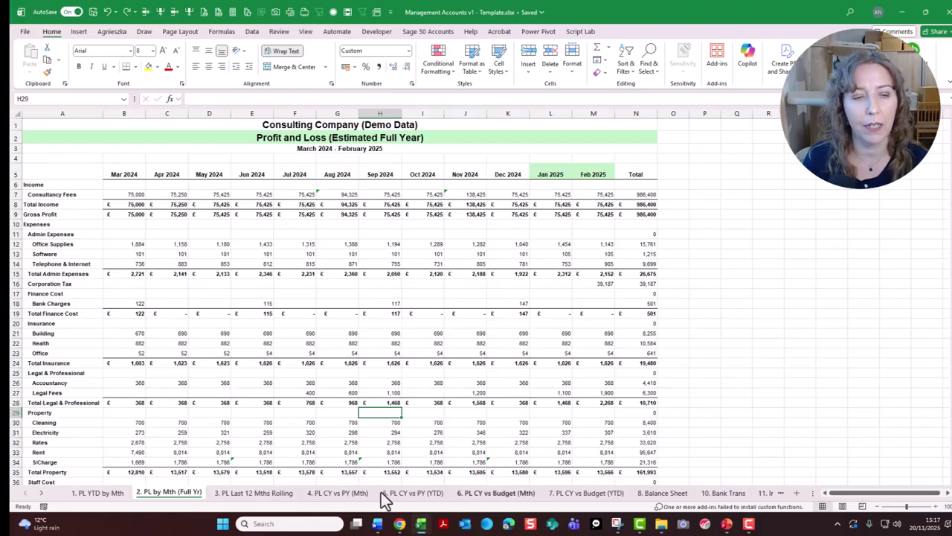
click(251, 495)
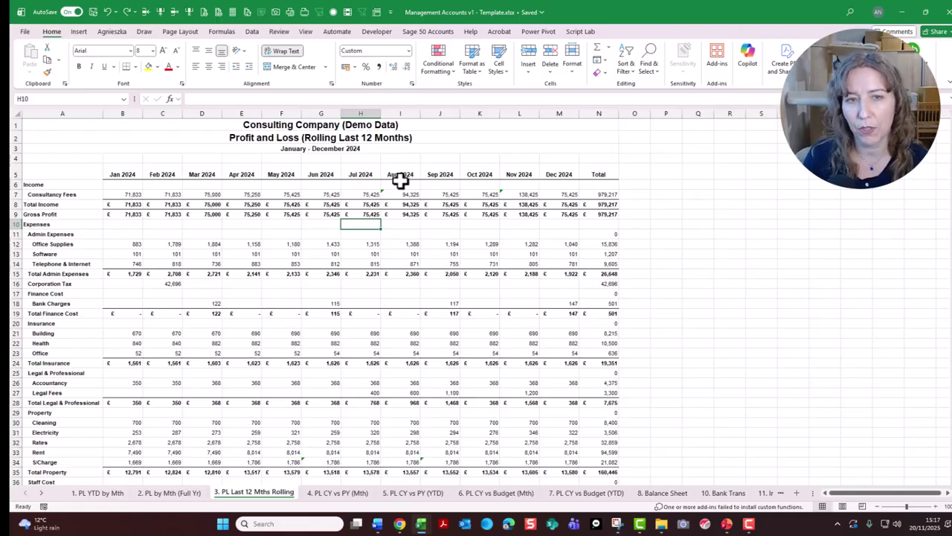
Review the profit and loss comparisons against the prior year for the month and for the year to date
click(337, 493)
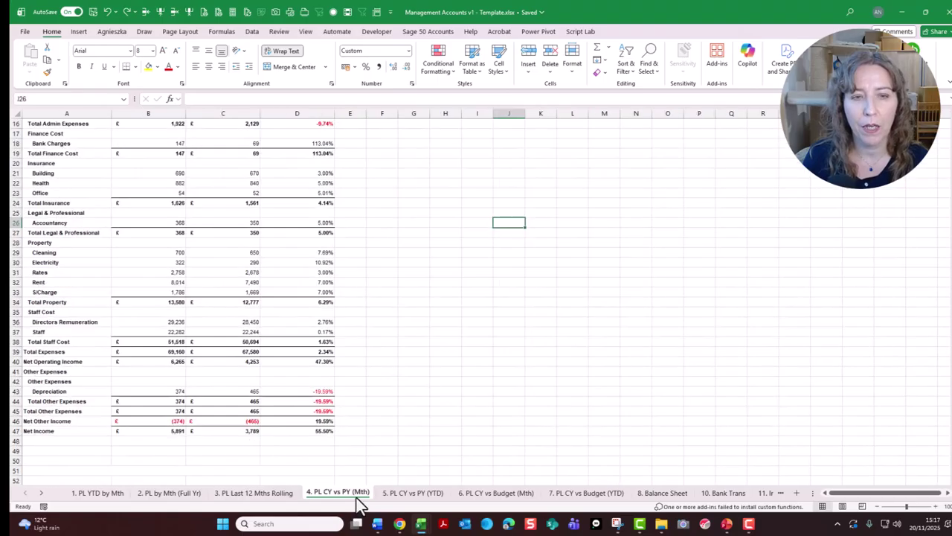
drag(949, 341, 949, 332)
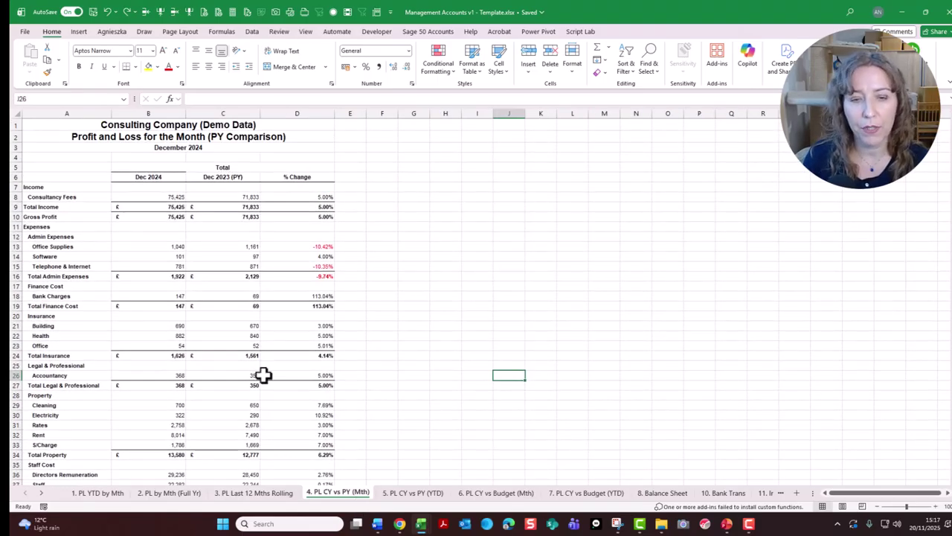
click(430, 494)
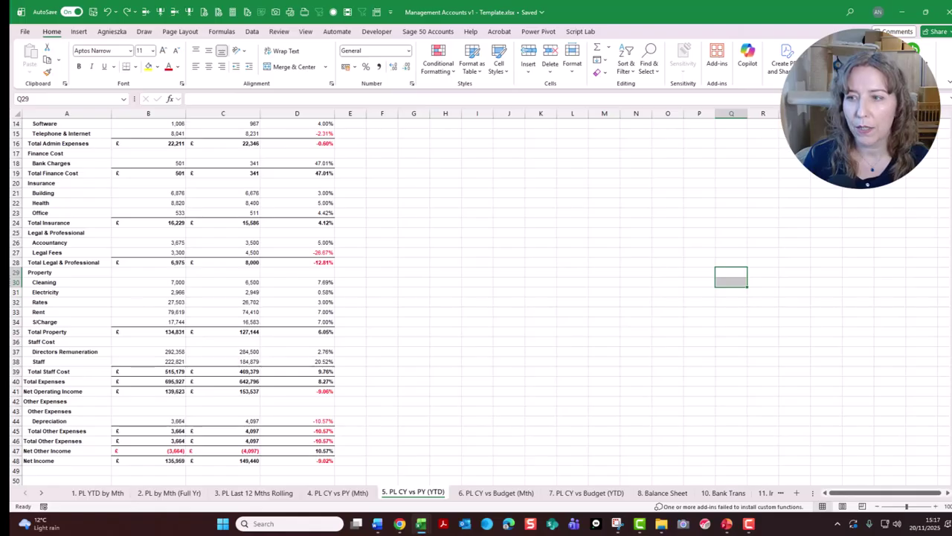
scroll(520, 158, up, 5)
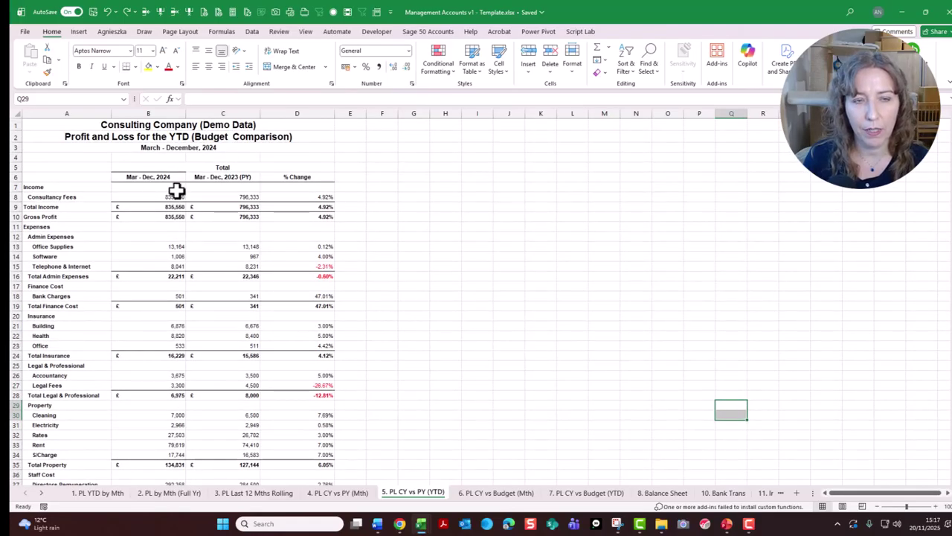
Review the month and year-to-date budget comparisons and the Balance Sheet as of December 31, 2024
click(495, 493)
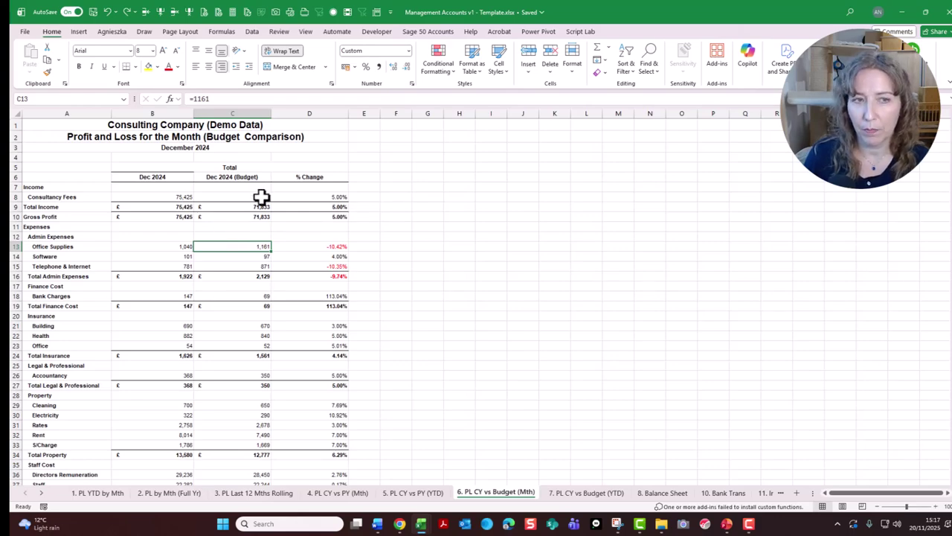
click(610, 493)
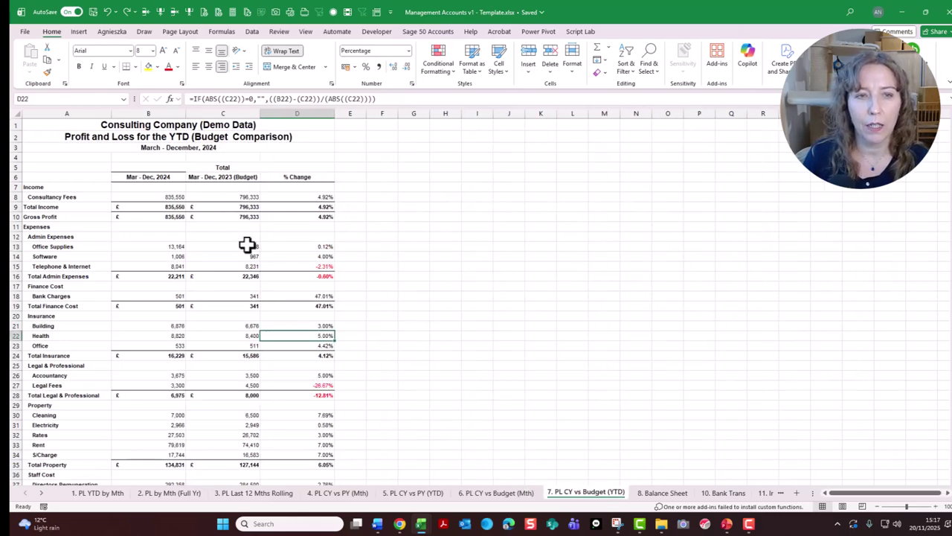
click(664, 493)
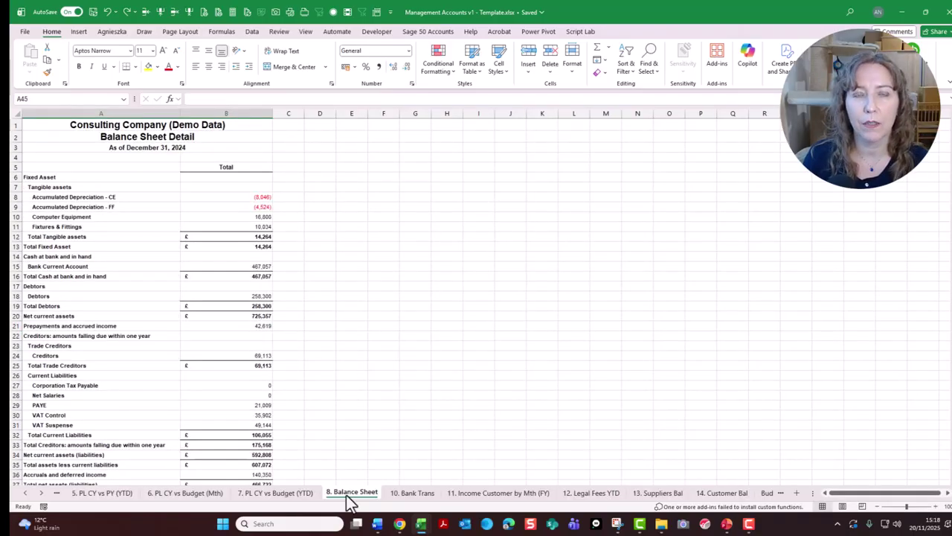
click(24, 494)
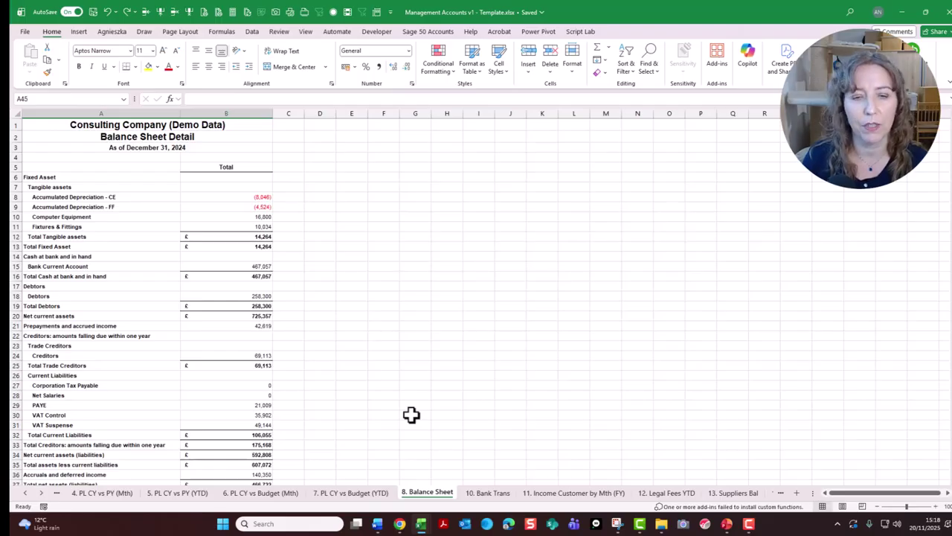
scroll(340, 493, down, 2)
Review the December 2024 bank transactions and the summary of income by customer by month
click(340, 493)
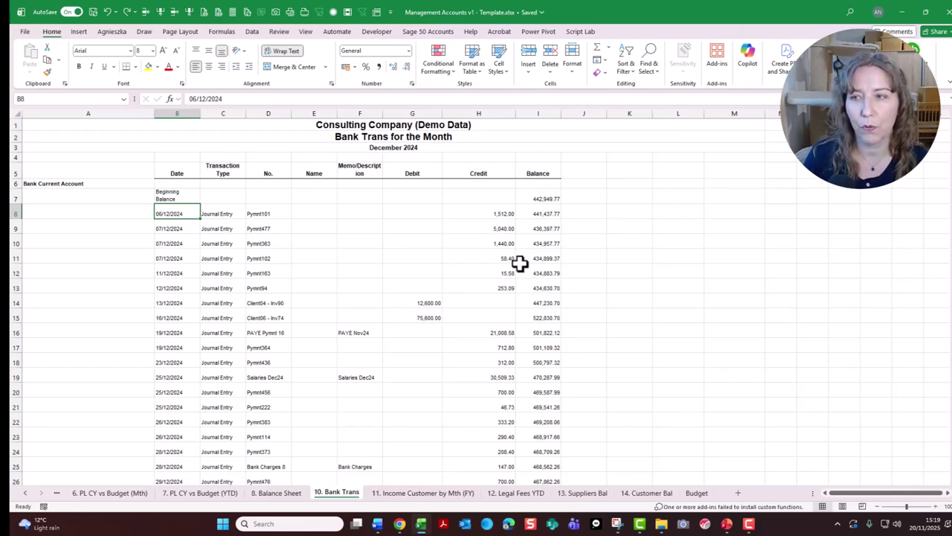
click(444, 495)
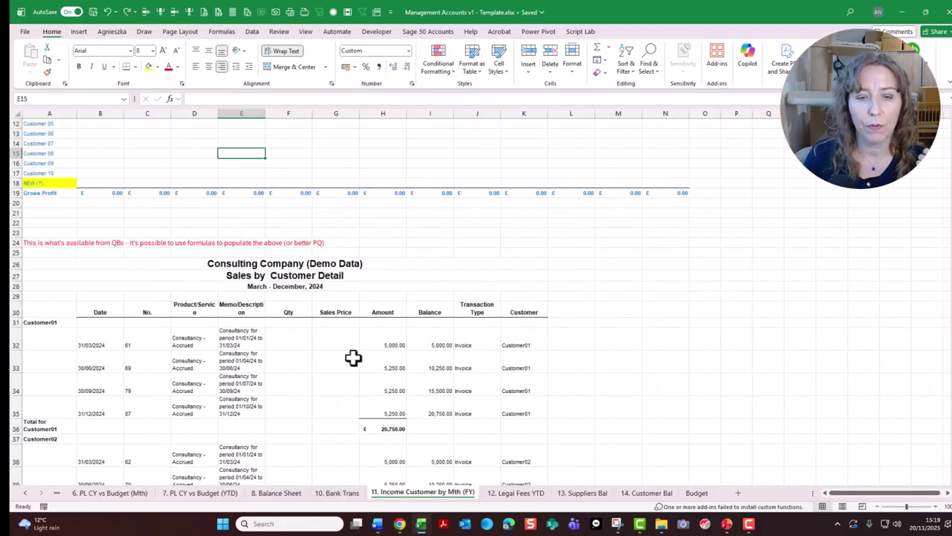
click(337, 492)
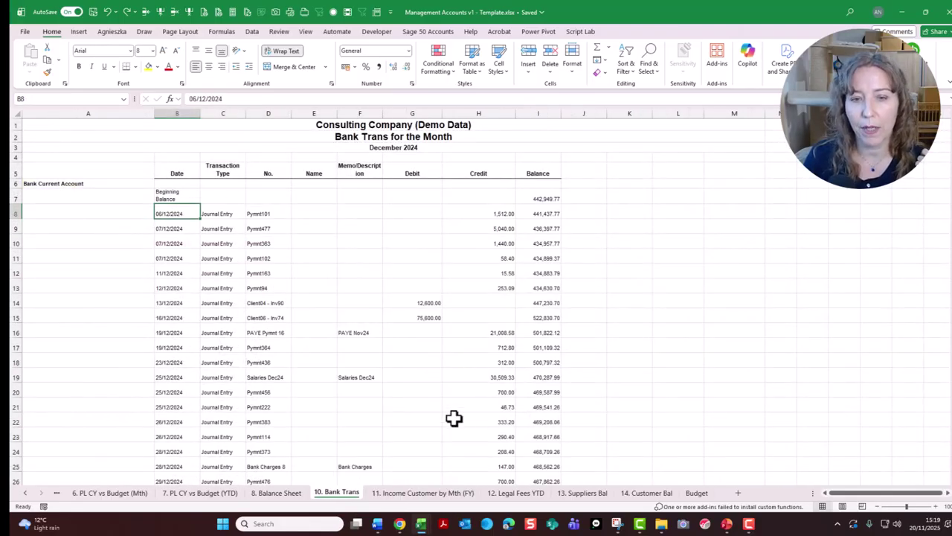
click(428, 493)
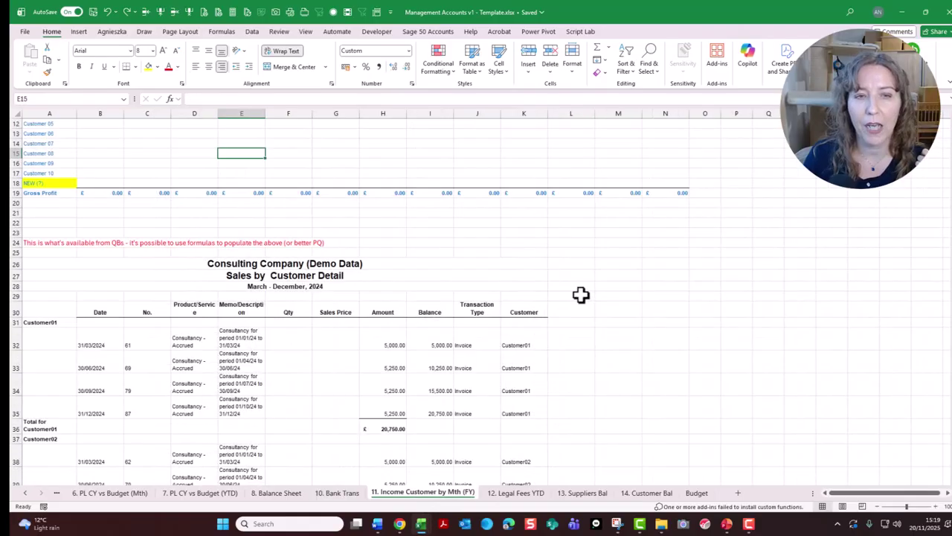
scroll(369, 215, up, 4)
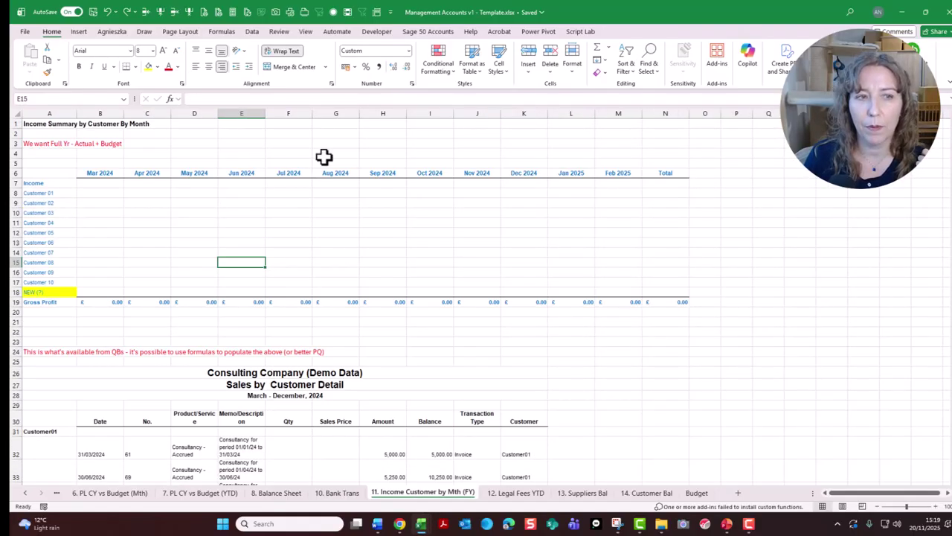
Review the Legal Fees YTD sheet, returning briefly to the income by customer sheet
click(525, 498)
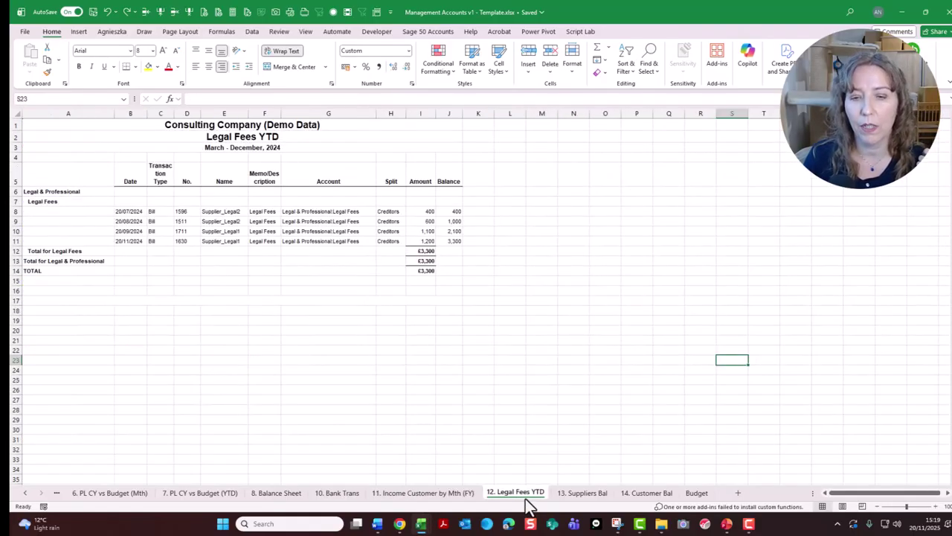
click(453, 497)
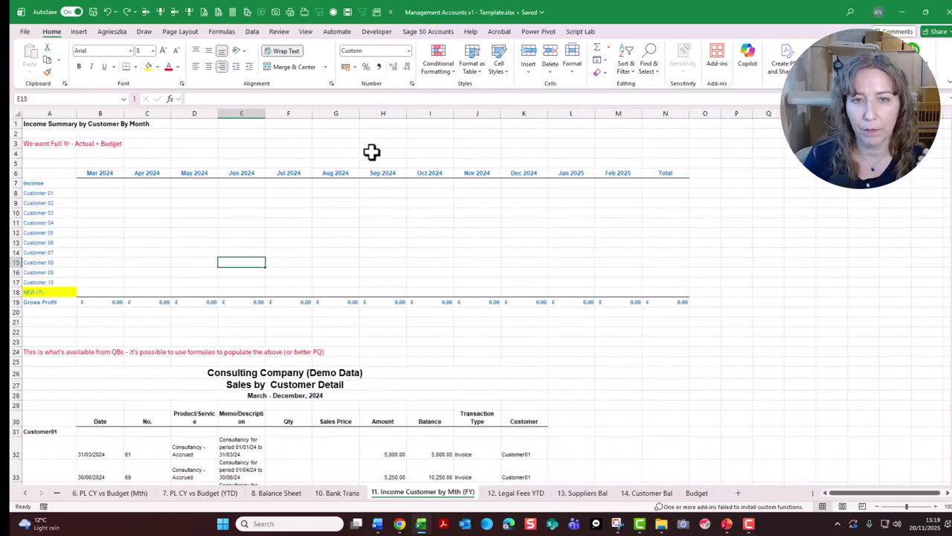
click(518, 493)
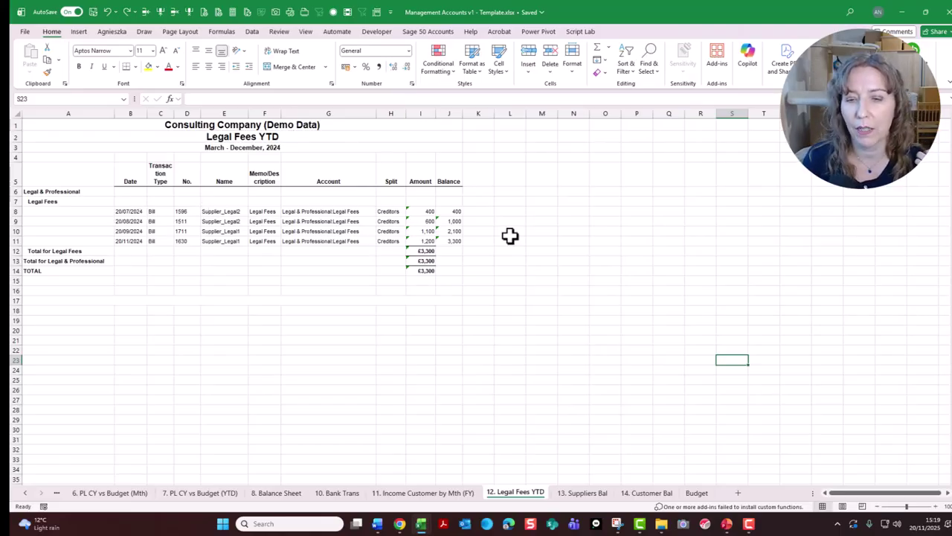
Review the supplier and customer balance summaries as of December 31, 2024
click(584, 492)
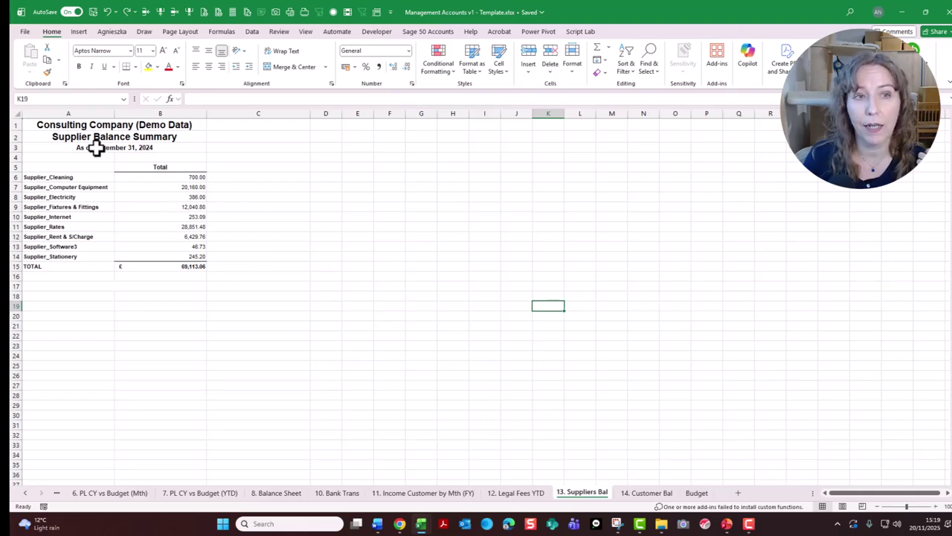
click(644, 493)
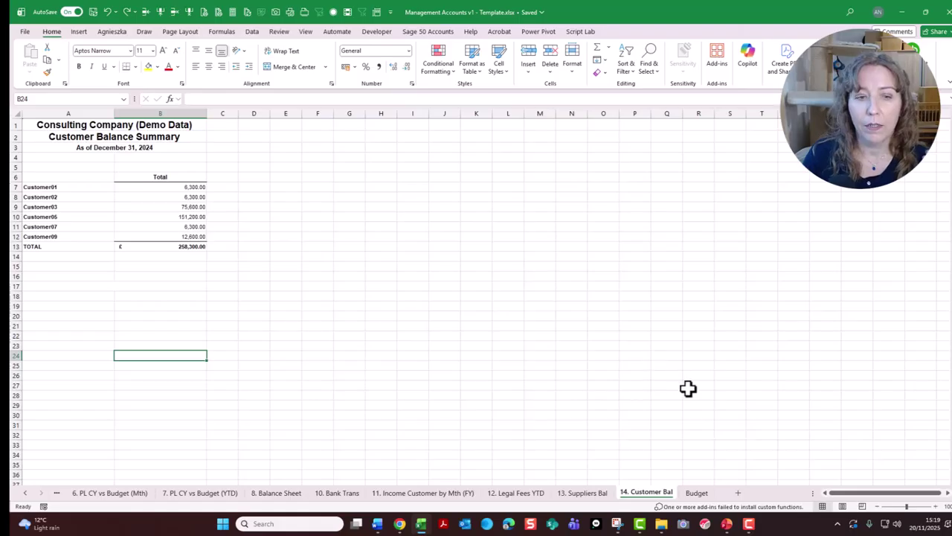
click(26, 493)
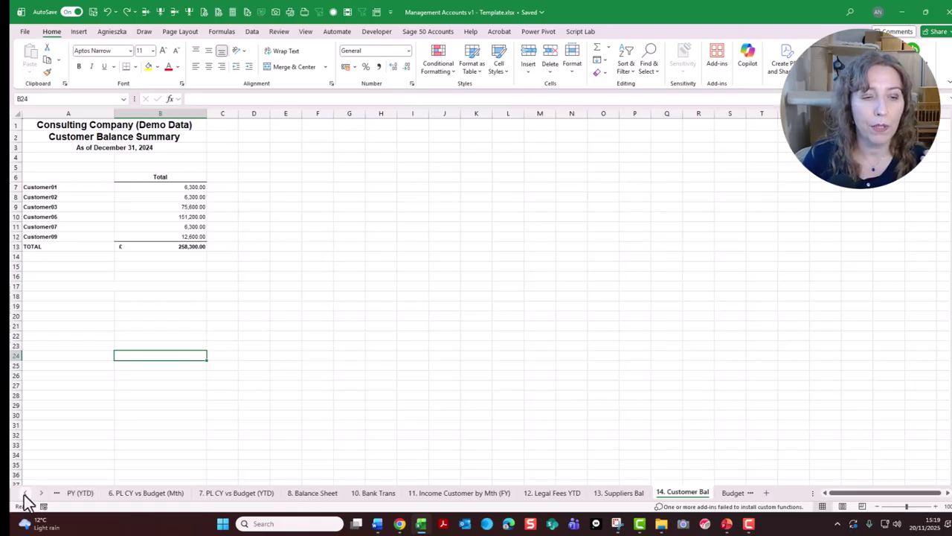
click(25, 494)
click(25, 494)
click(25, 494)
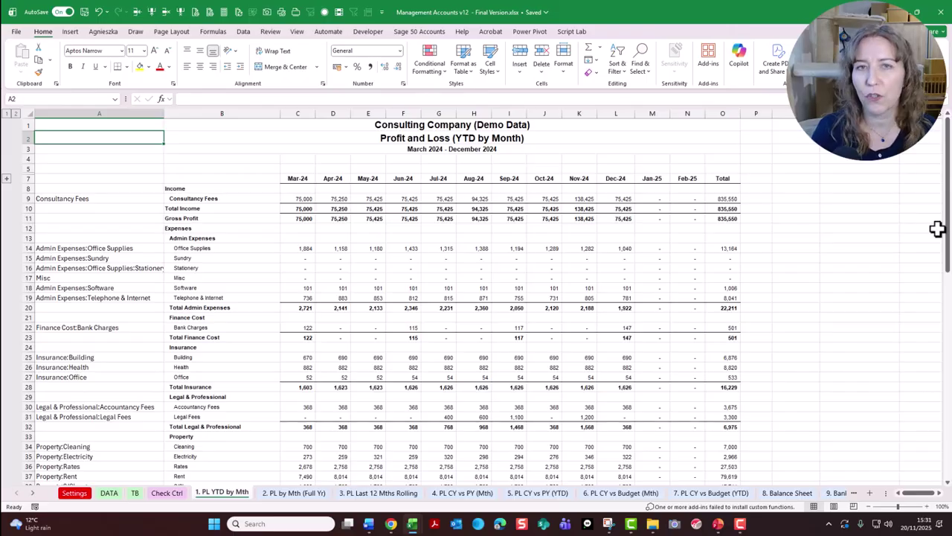
click(880, 278)
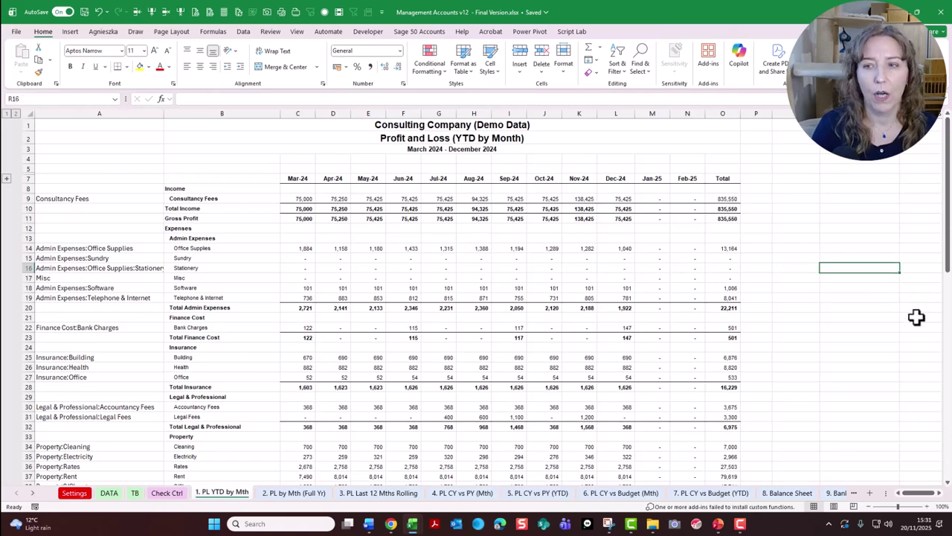
click(883, 339)
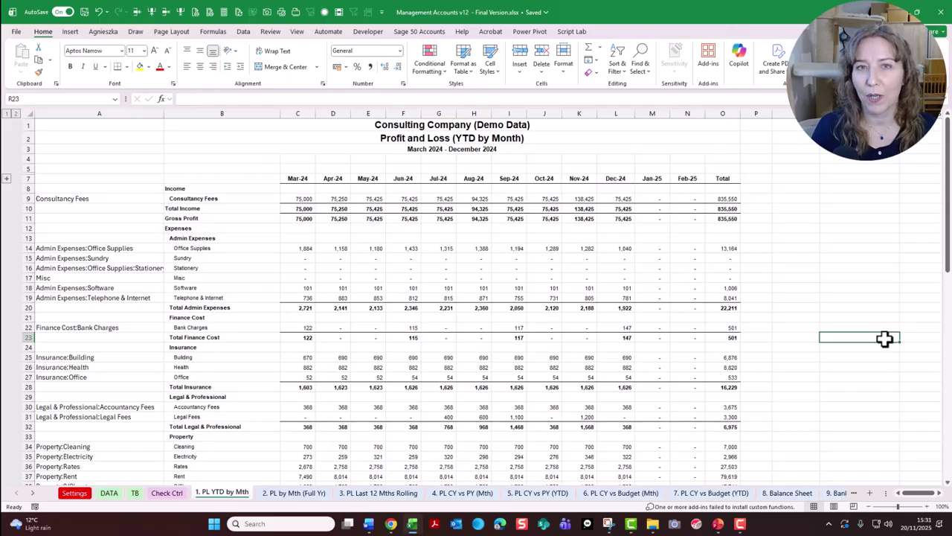
Set the Current Month on the Settings sheet to 31/01/2025 and refresh the workbook's data
click(75, 494)
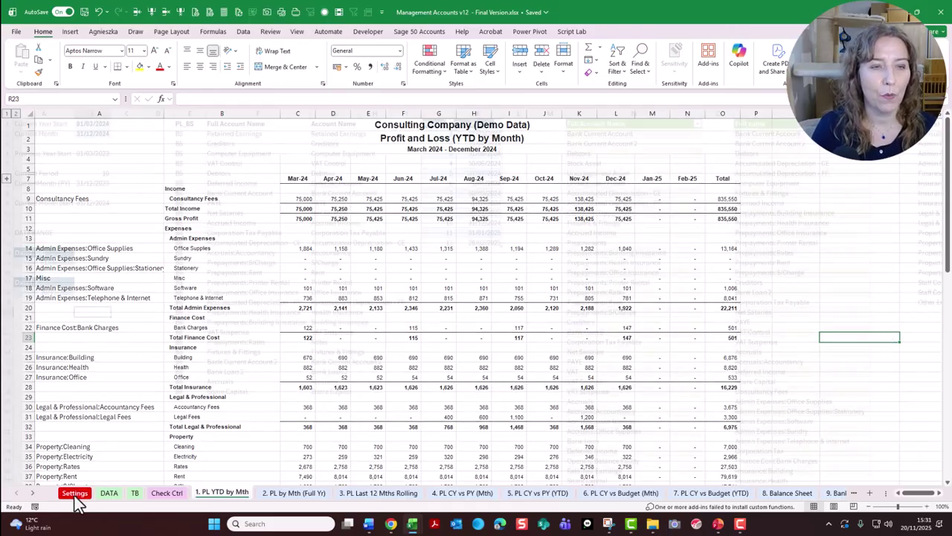
click(103, 133)
click(115, 133)
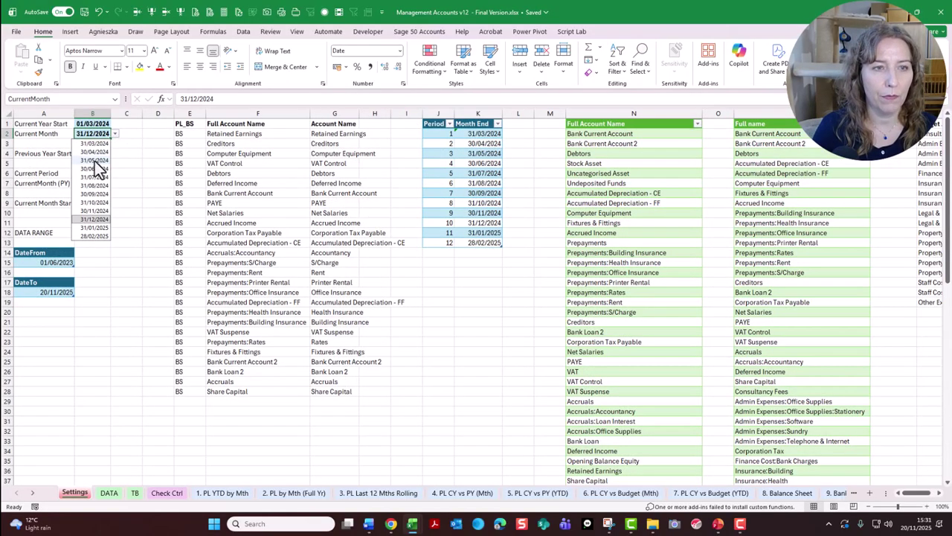
click(99, 229)
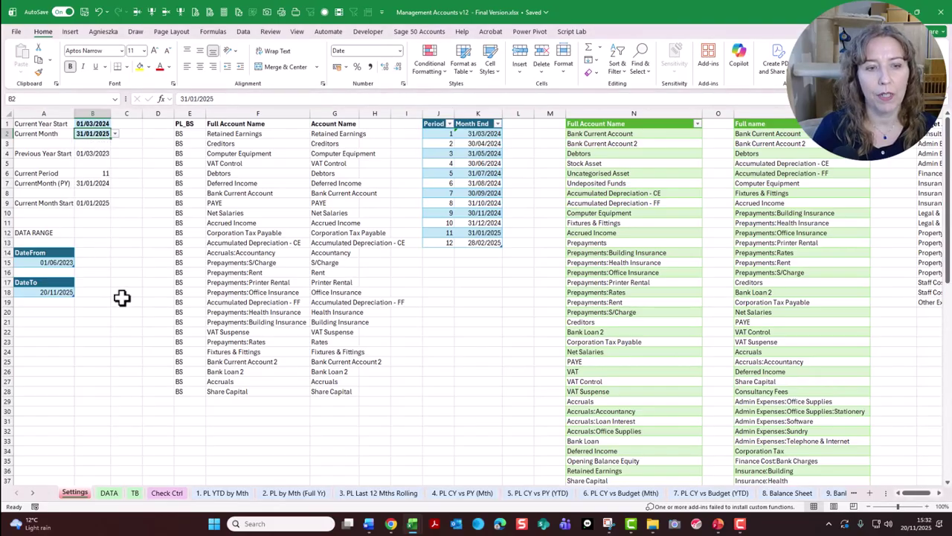
click(238, 12)
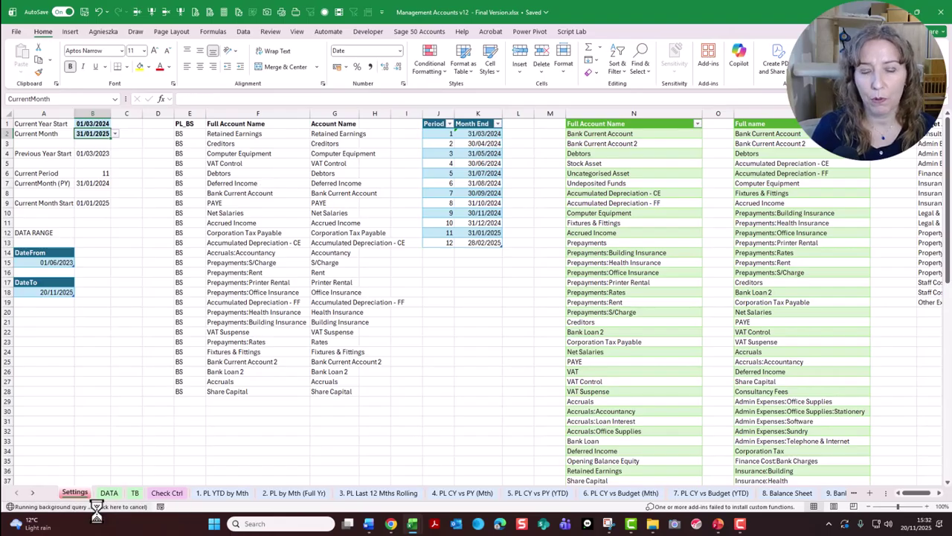
Review the profit and loss reports for January 2025, from PL YTD by Mth through PL CY vs Budget (YTD)
click(204, 494)
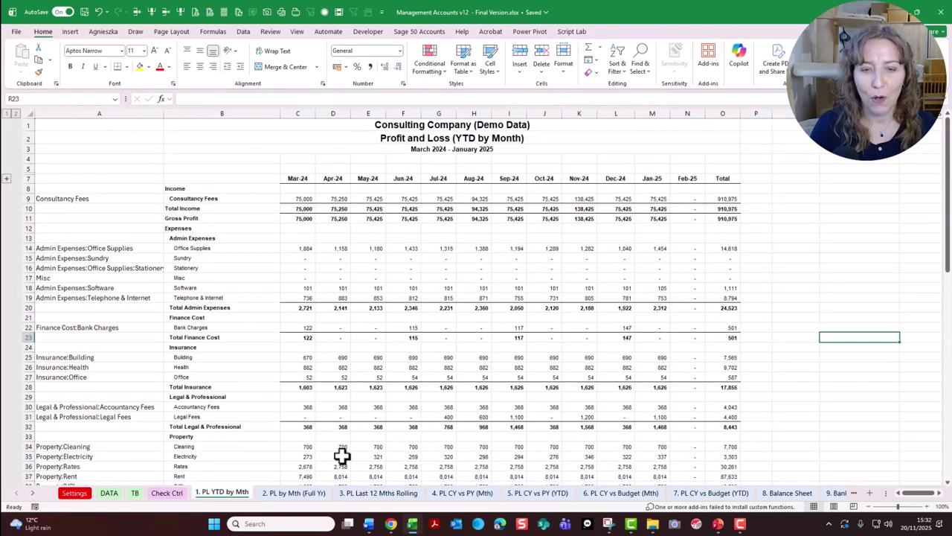
click(316, 493)
click(383, 494)
click(471, 496)
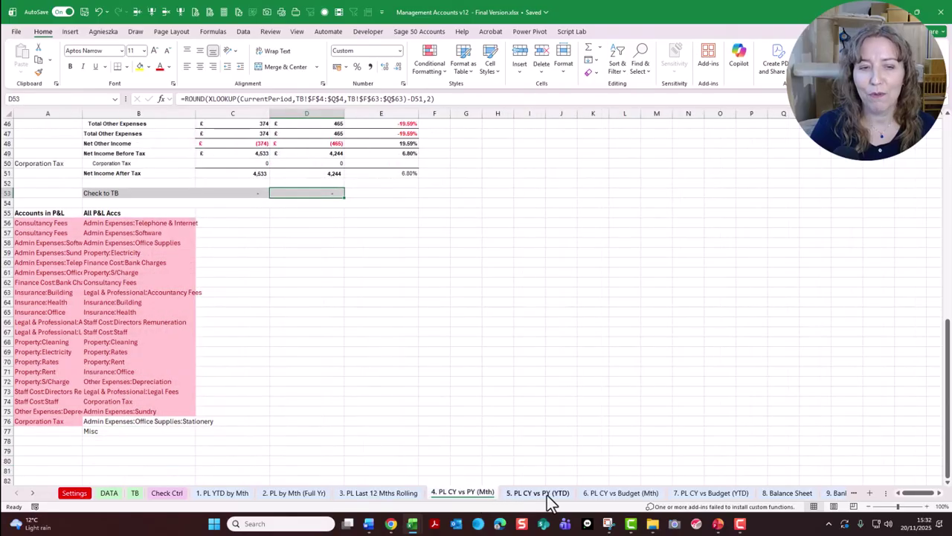
click(554, 495)
click(621, 494)
click(710, 493)
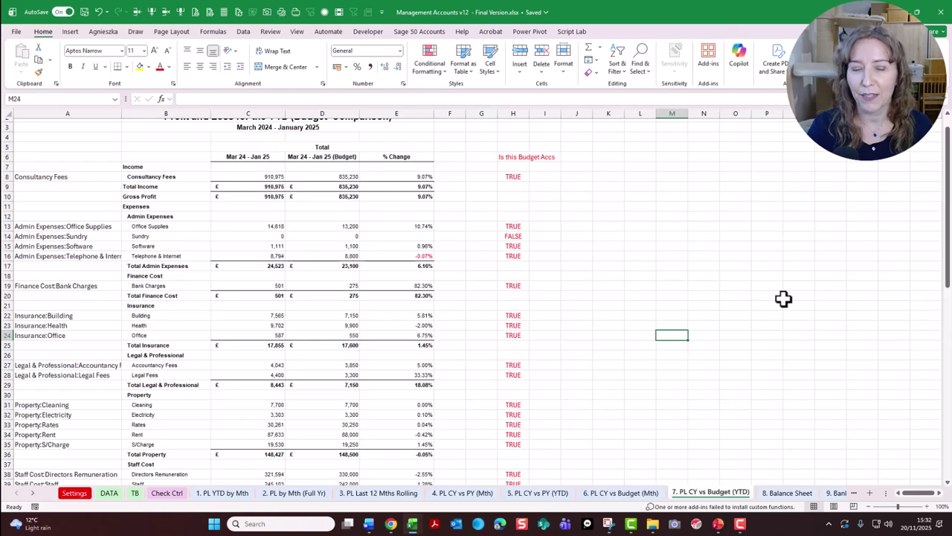
Examine the Check Ctrl sheet's check values for each report and its Total Other Errors column
click(166, 494)
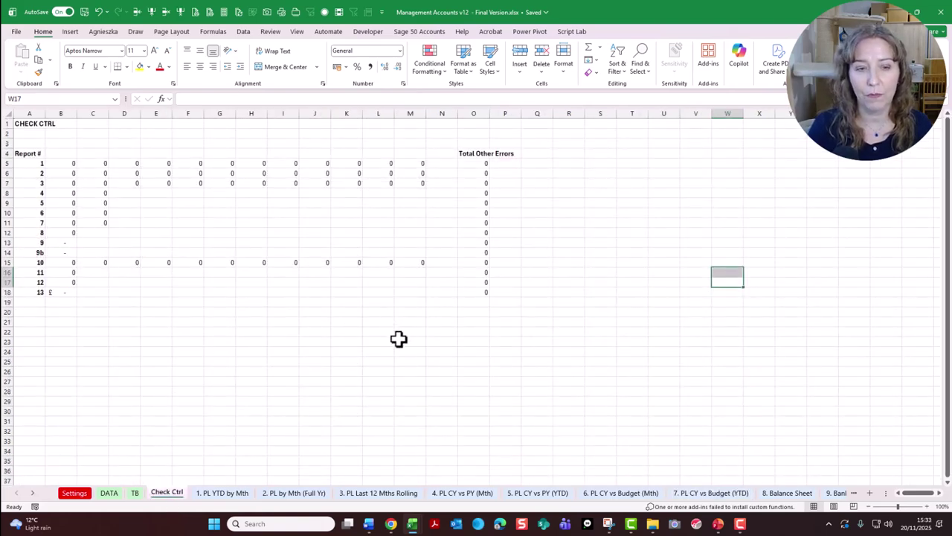
click(104, 173)
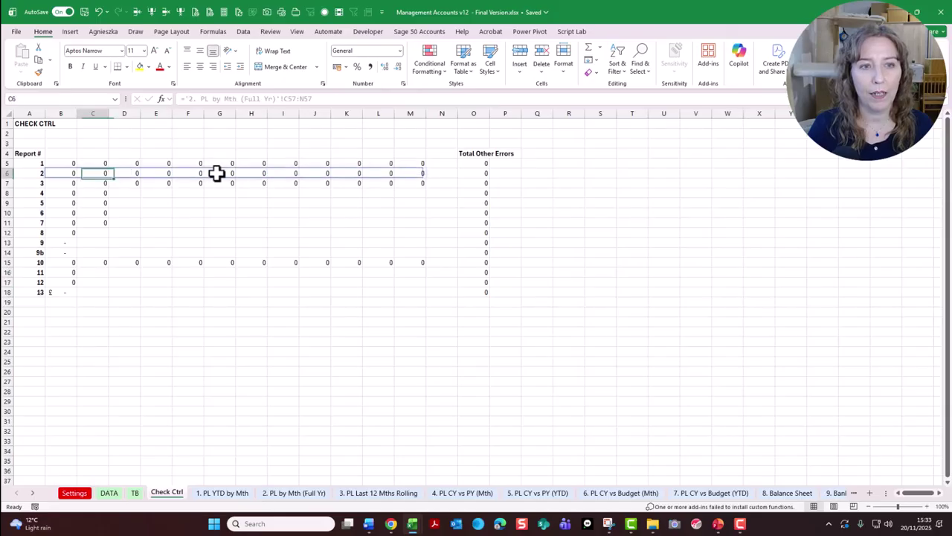
click(307, 266)
click(253, 223)
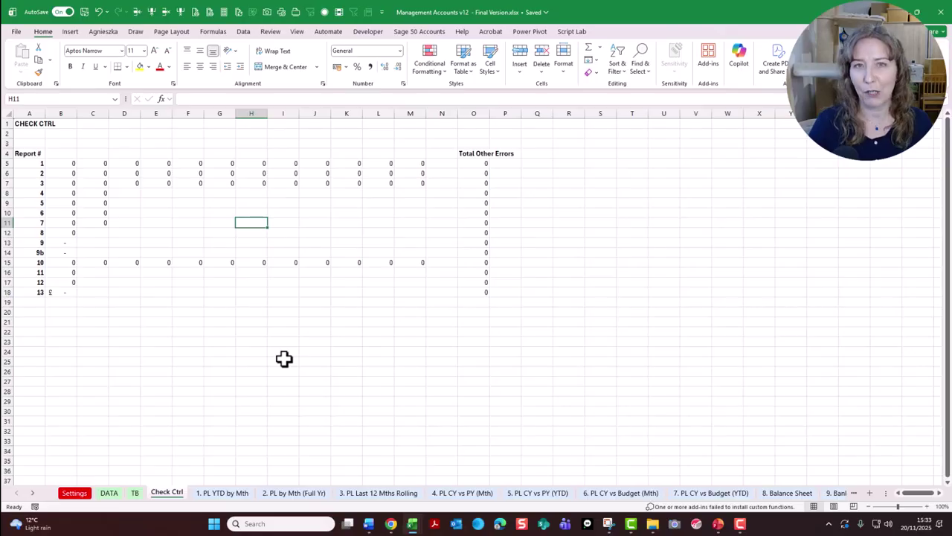
click(560, 241)
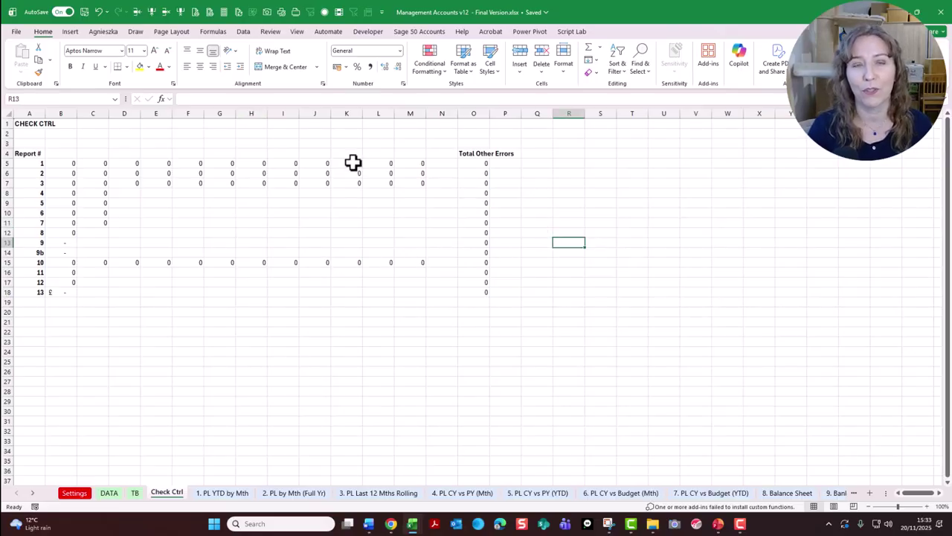
click(283, 430)
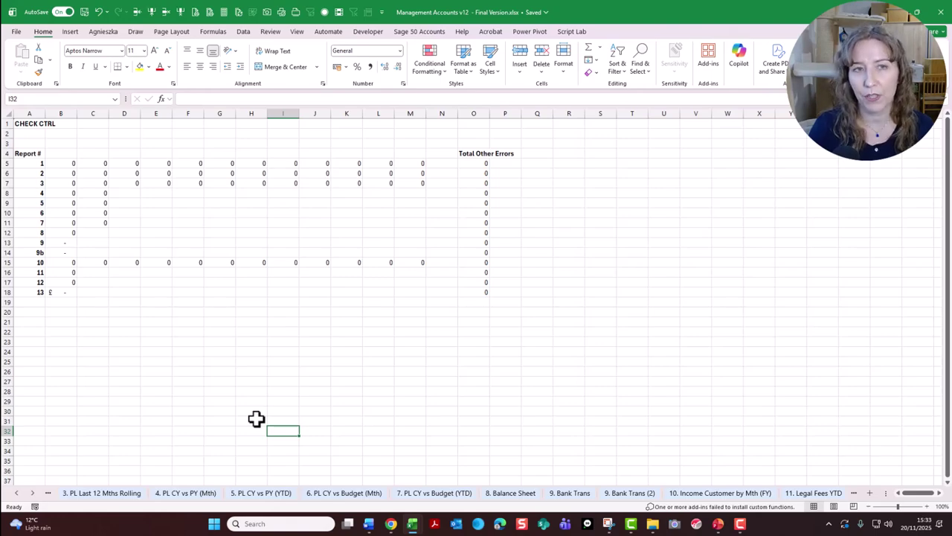
Refresh all of the workbook's data connections
click(243, 32)
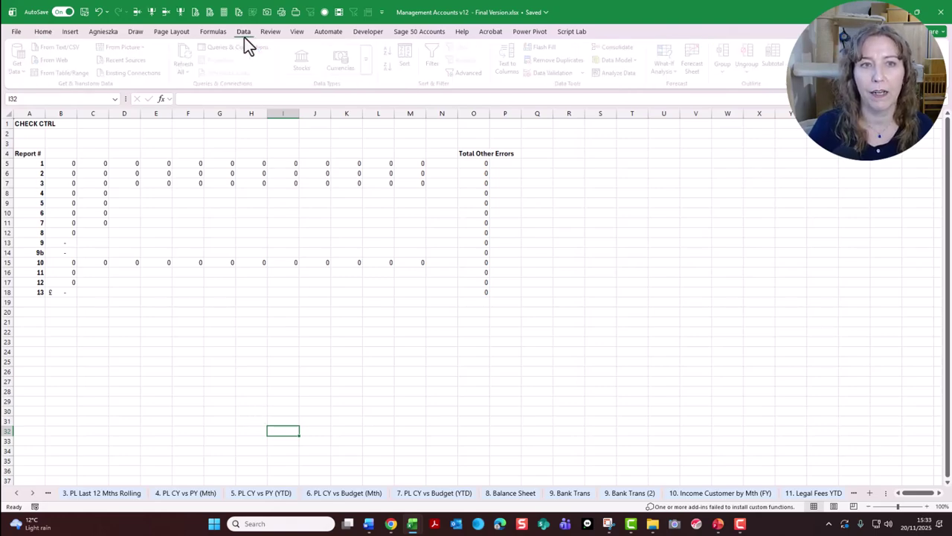
click(188, 72)
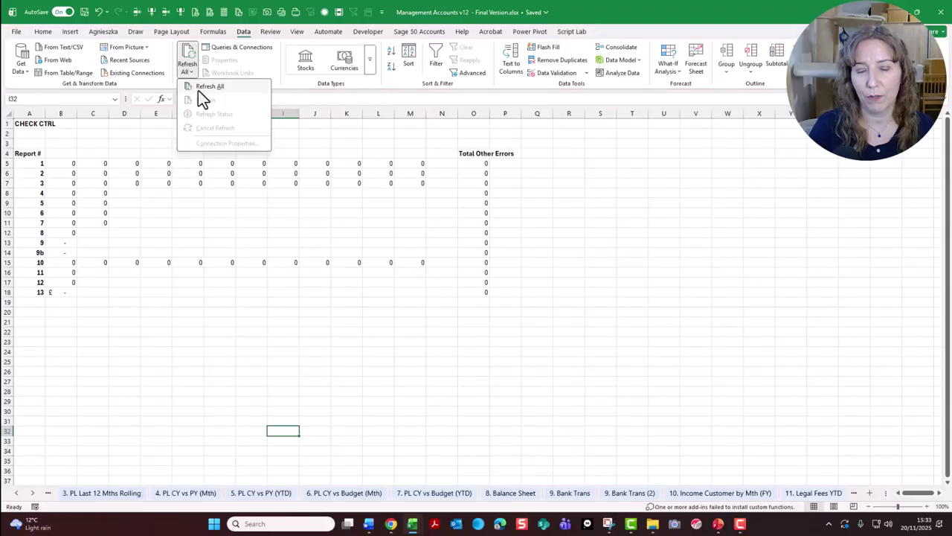
click(198, 90)
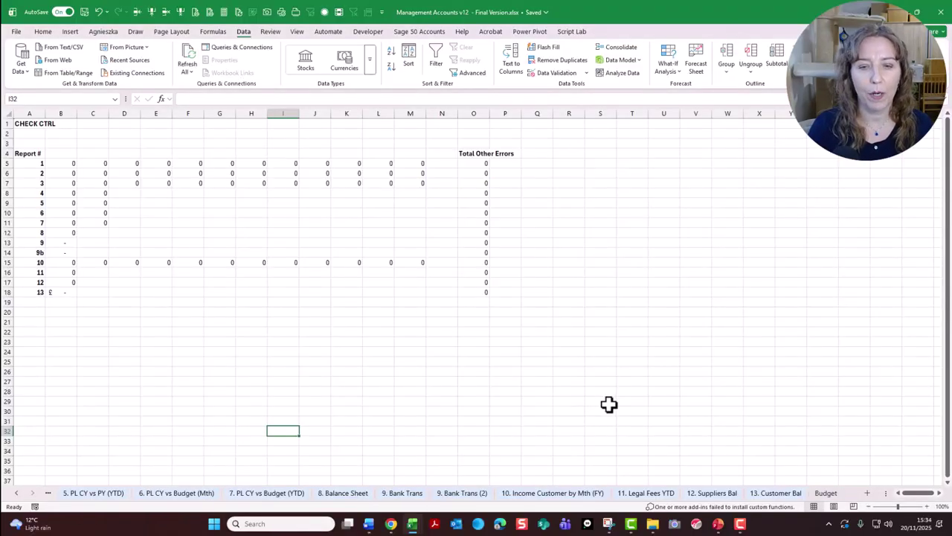
Review the January 2025 transactions on the Bank Trans (2) and Bank Trans sheets, including the totals and Check to TB rows
click(450, 494)
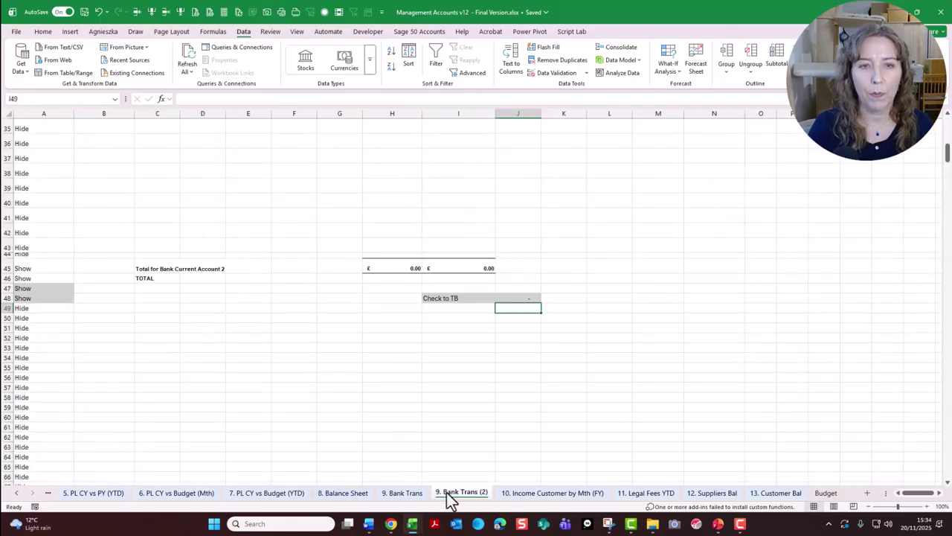
drag(947, 155, 947, 130)
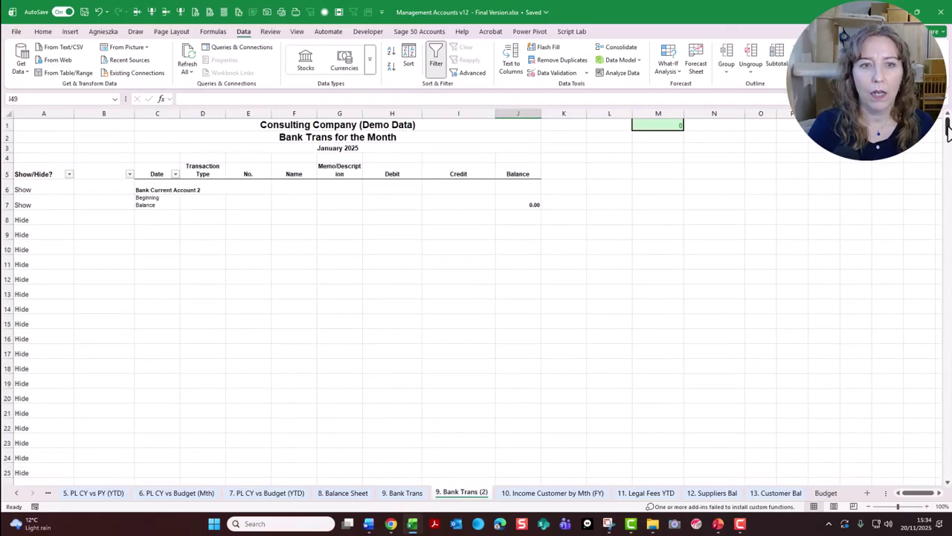
click(647, 494)
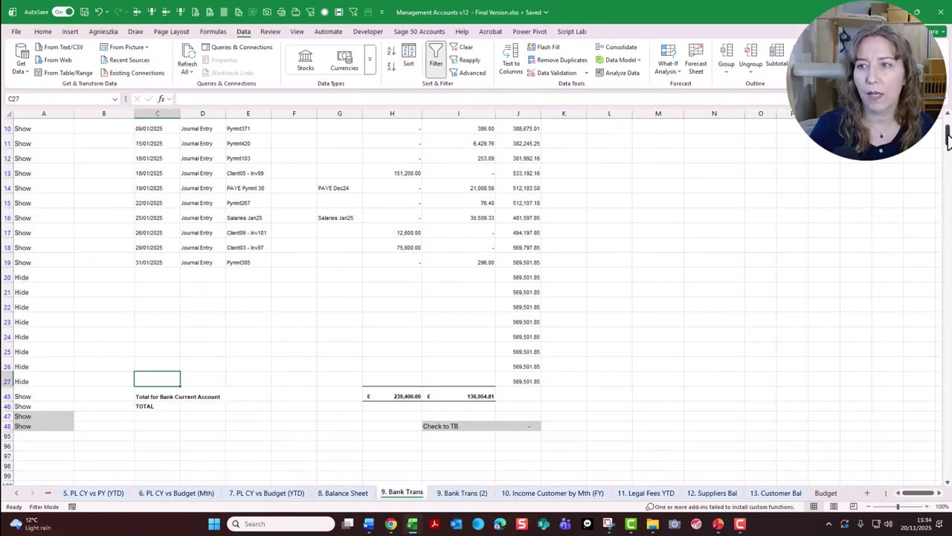
scroll(949, 141, up, 3)
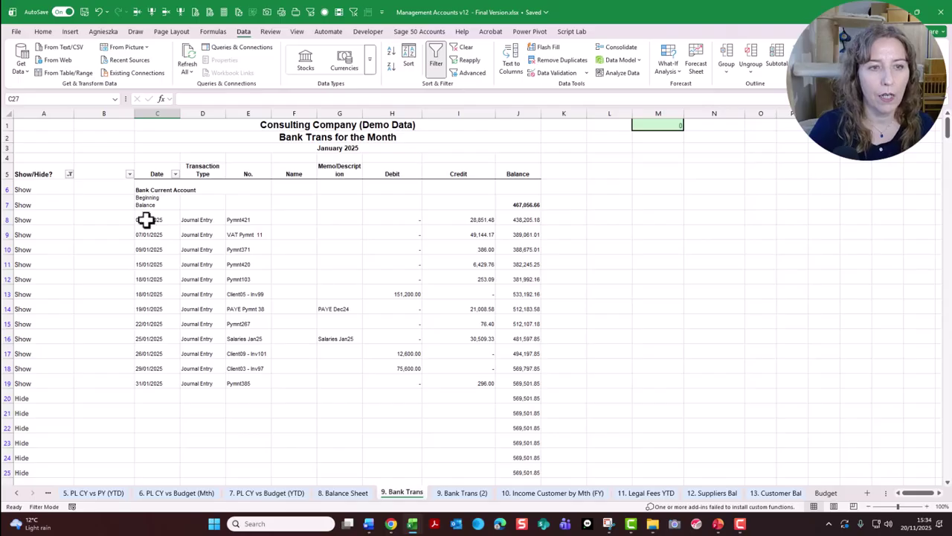
click(248, 411)
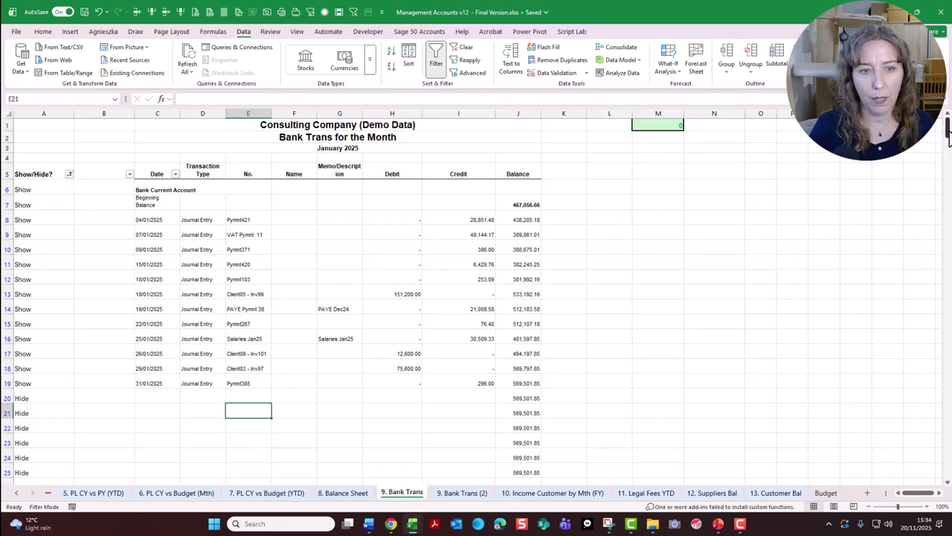
scroll(948, 138, down, 6)
scroll(431, 218, up, 3)
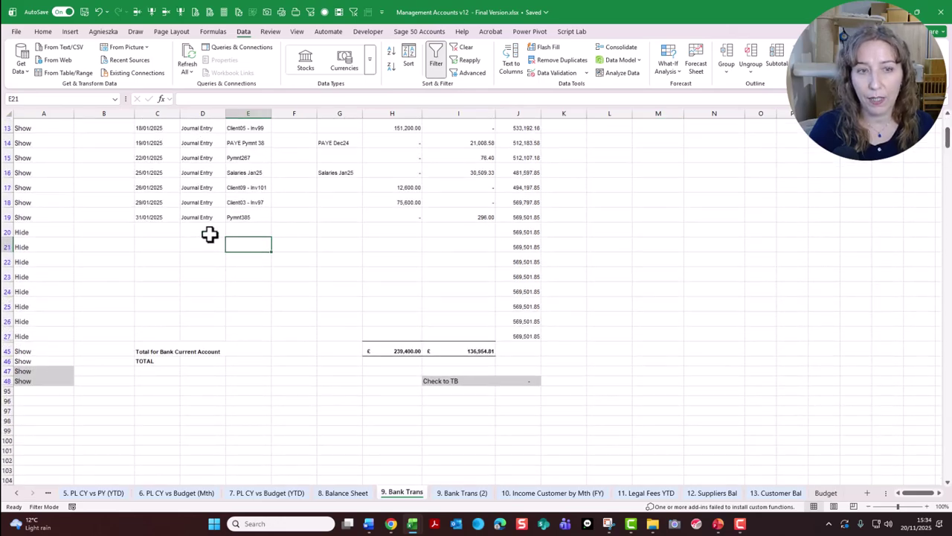
Reapply the Show/Hide filter on the Bank Trans sheet to remove the blank rows marked Hide
drag(168, 244, 183, 324)
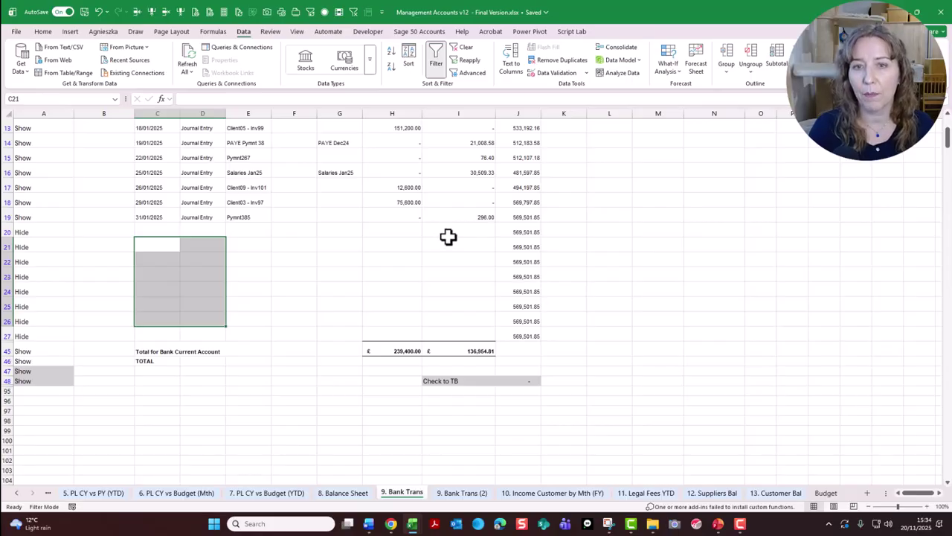
click(688, 260)
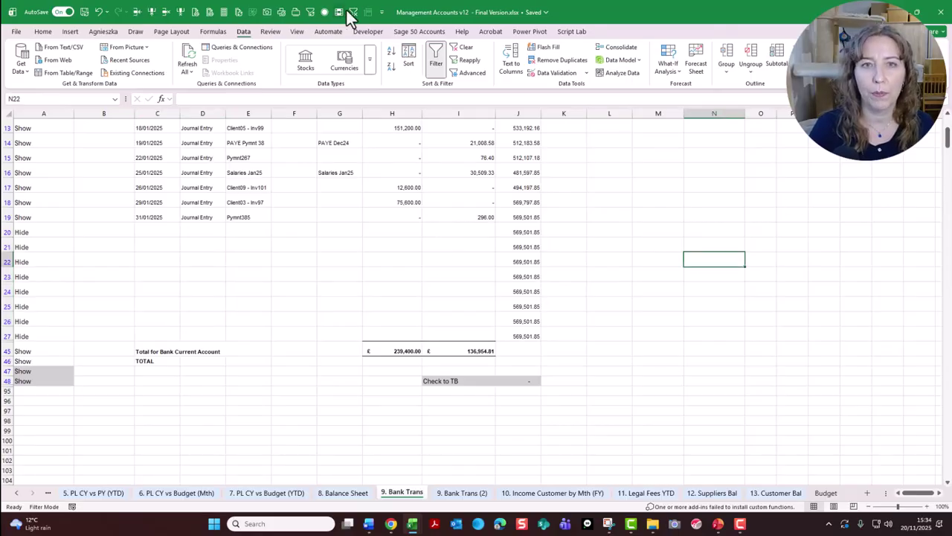
click(310, 14)
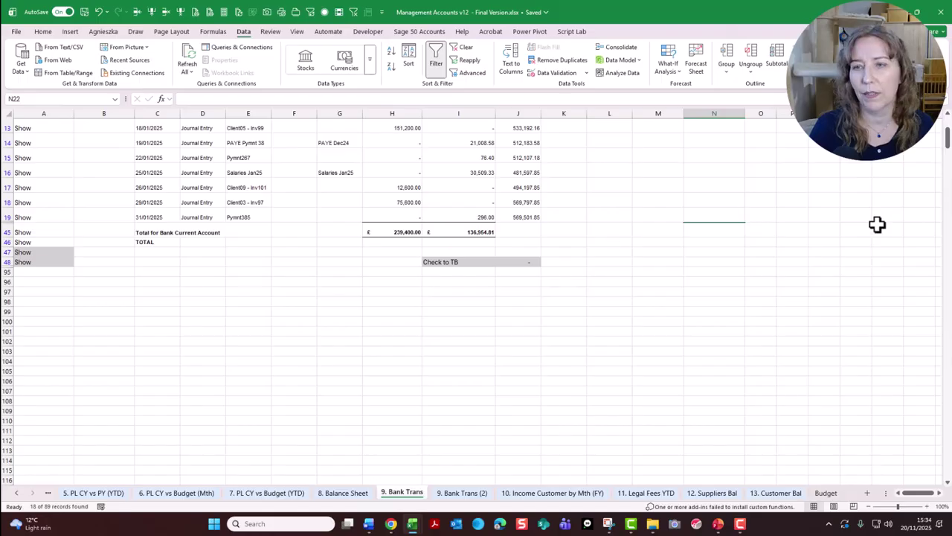
drag(943, 146, 945, 133)
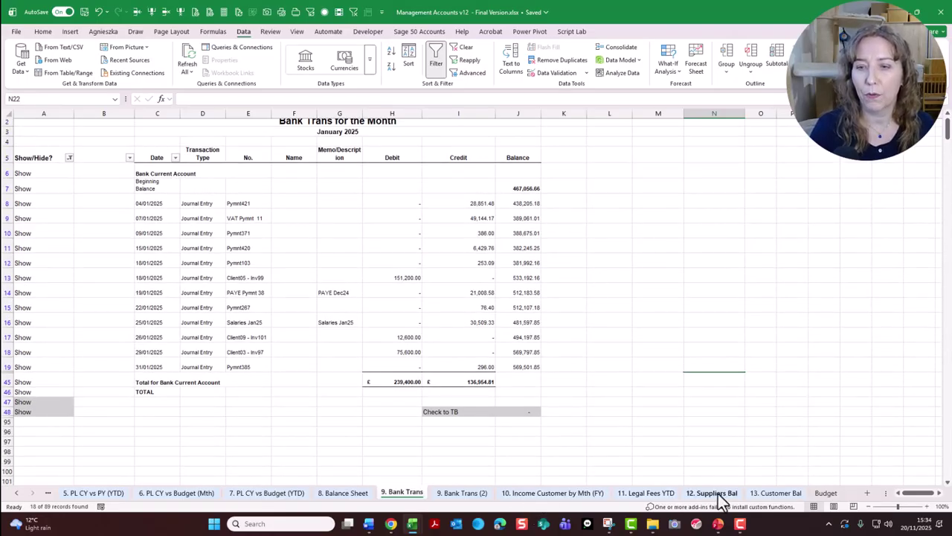
View the Legal Fees YTD sheet and reapply the filter on the Suppliers Bal sheet to hide suppliers with zero balances
click(646, 492)
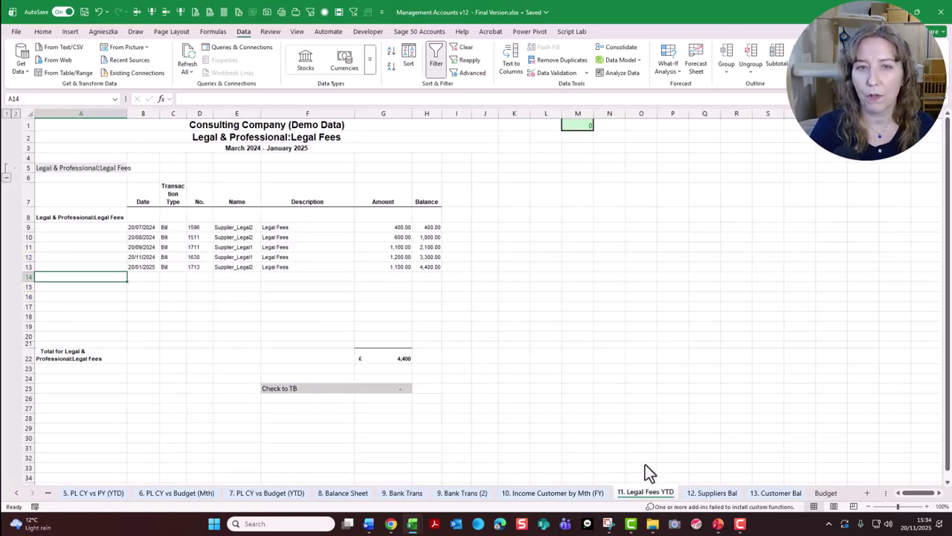
click(712, 492)
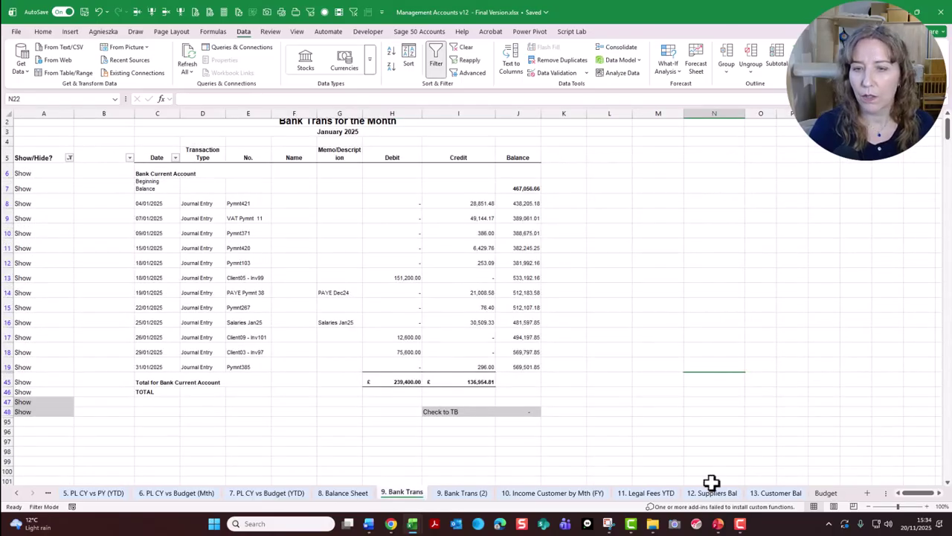
click(718, 497)
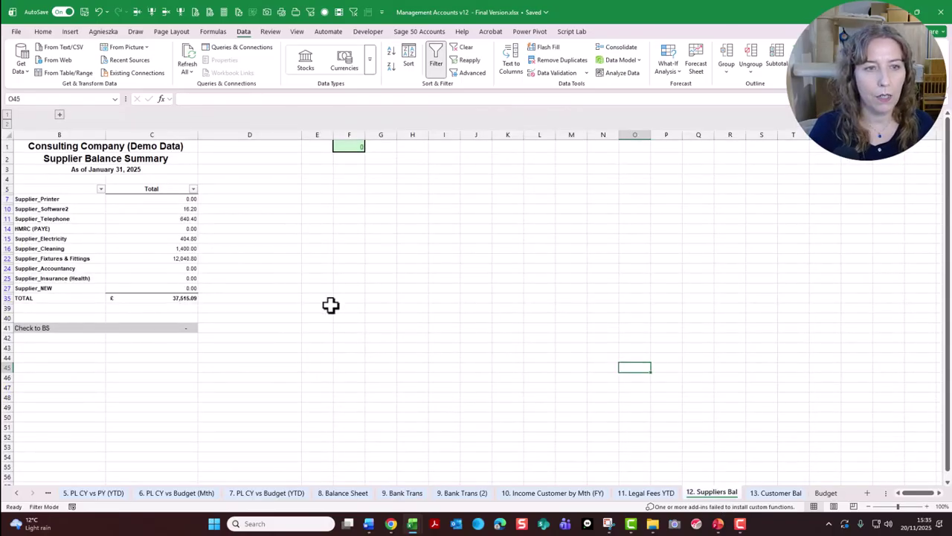
click(190, 288)
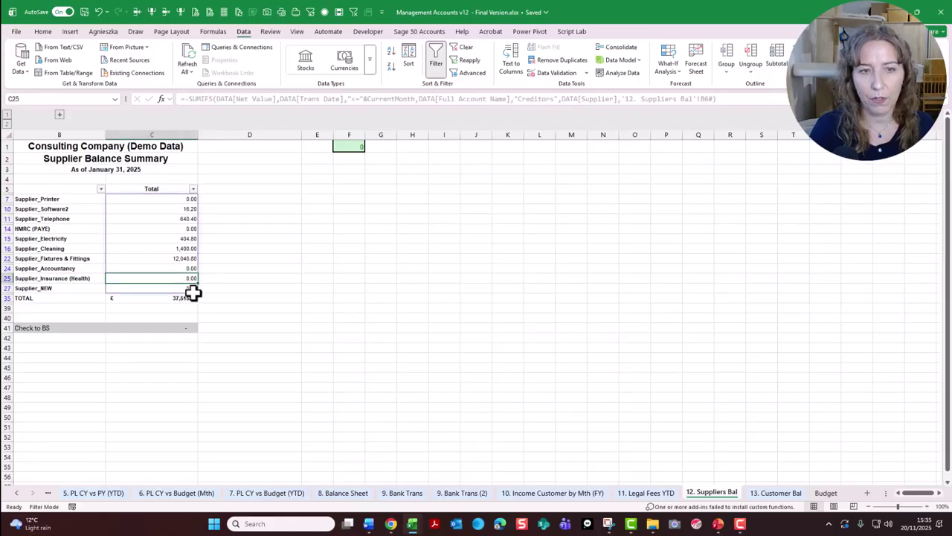
click(281, 287)
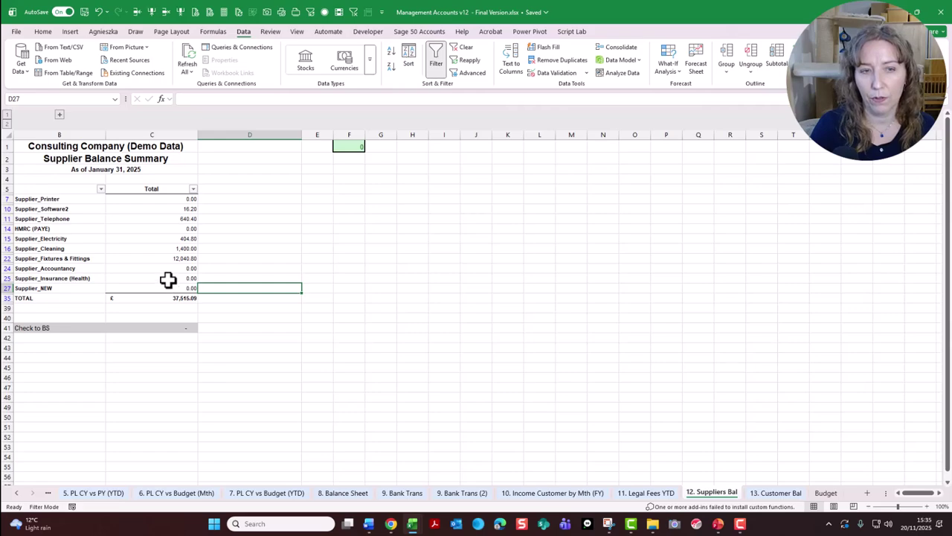
click(168, 279)
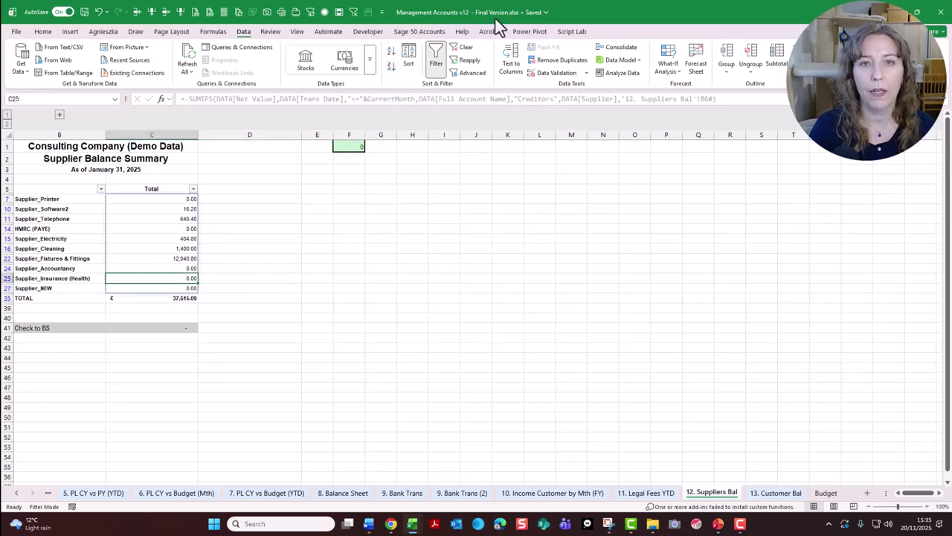
click(311, 13)
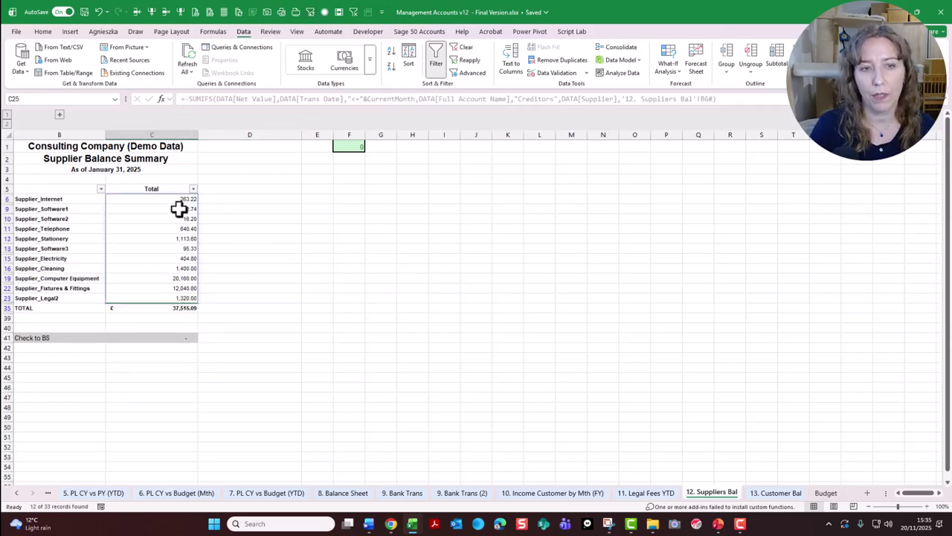
Review the report error checks on the Check Ctrl sheet and the transaction table on the DATA sheet
click(221, 289)
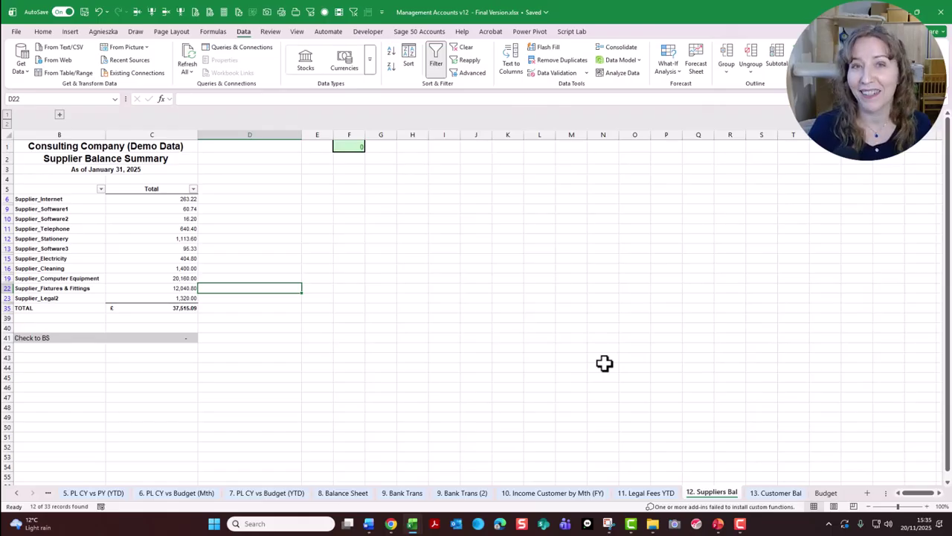
click(570, 337)
ctrl+click(17, 492)
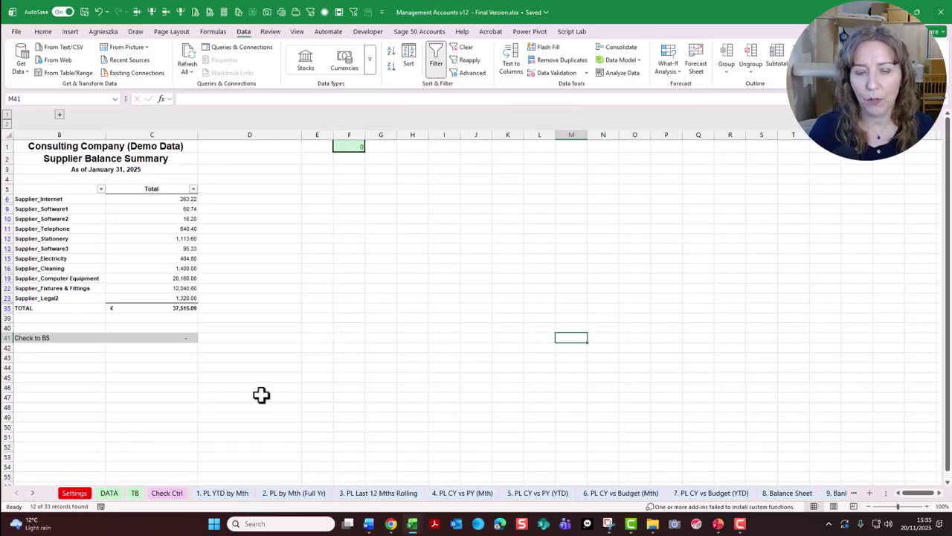
click(168, 494)
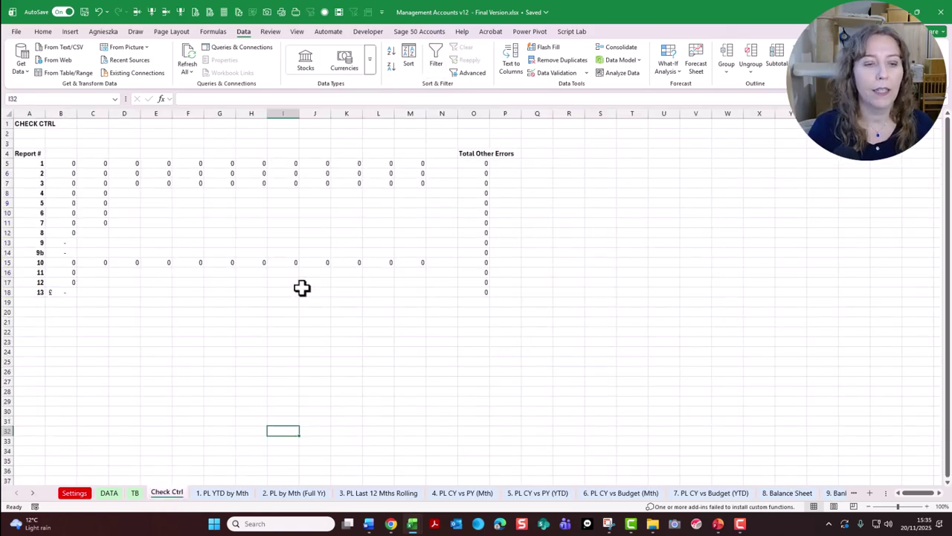
click(109, 493)
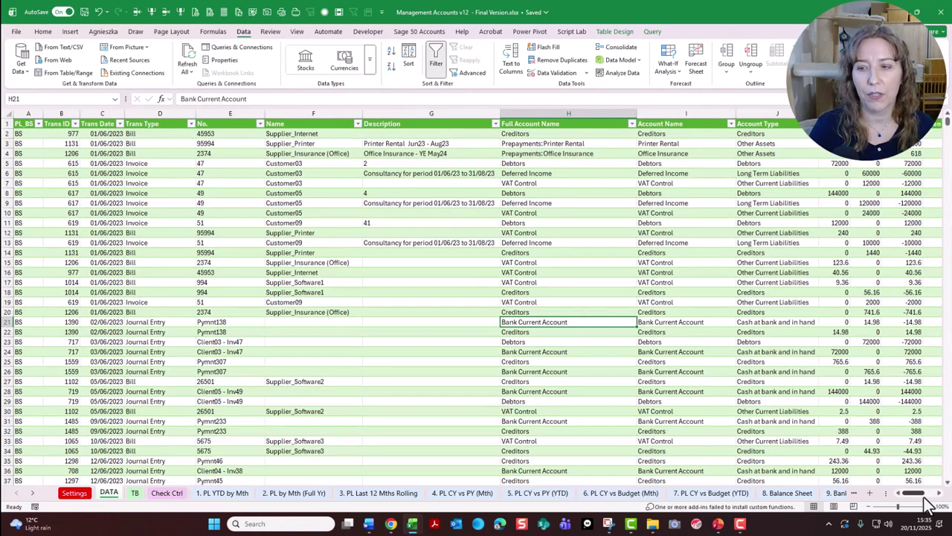
mouse_move(916, 494)
mouse_down()
mouse_move(927, 495)
mouse_move(918, 496)
mouse_up()
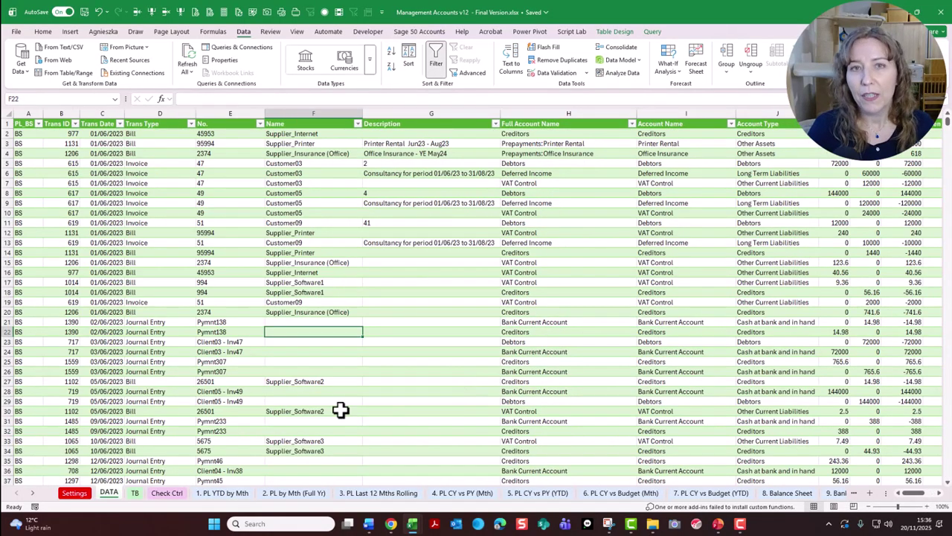
Examine the TB sheet's year-to-date trial balance across the monthly columns and the monthly P&L section below it
click(134, 494)
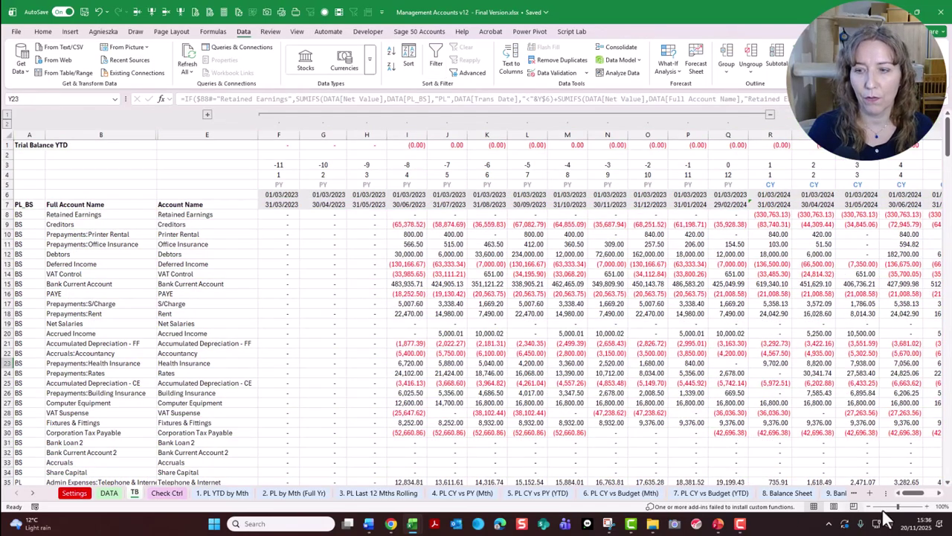
mouse_move(919, 496)
mouse_down()
mouse_move(929, 497)
mouse_move(918, 513)
mouse_move(928, 510)
mouse_move(909, 509)
mouse_up()
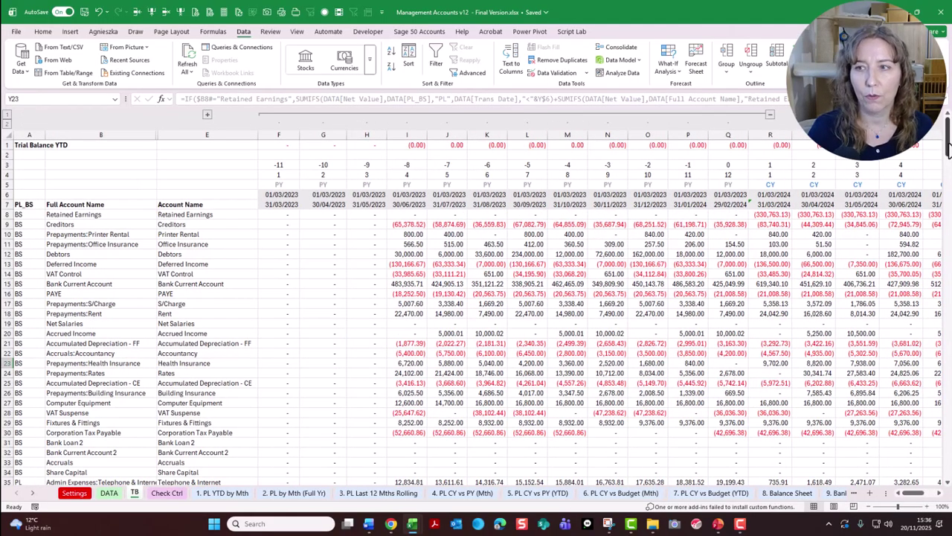
drag(947, 130, 931, 208)
mouse_move(916, 500)
mouse_down()
mouse_move(930, 503)
mouse_move(912, 503)
mouse_up()
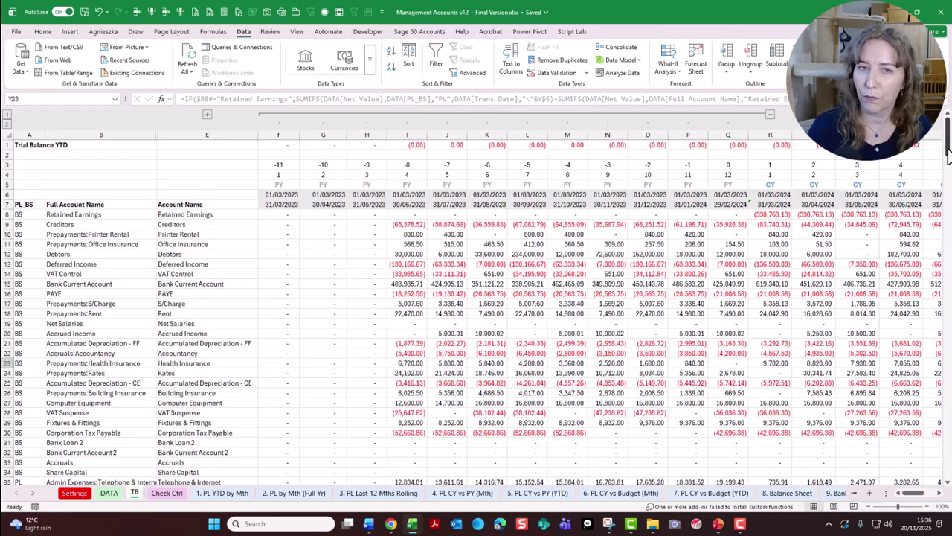
scroll(947, 153, down, 20)
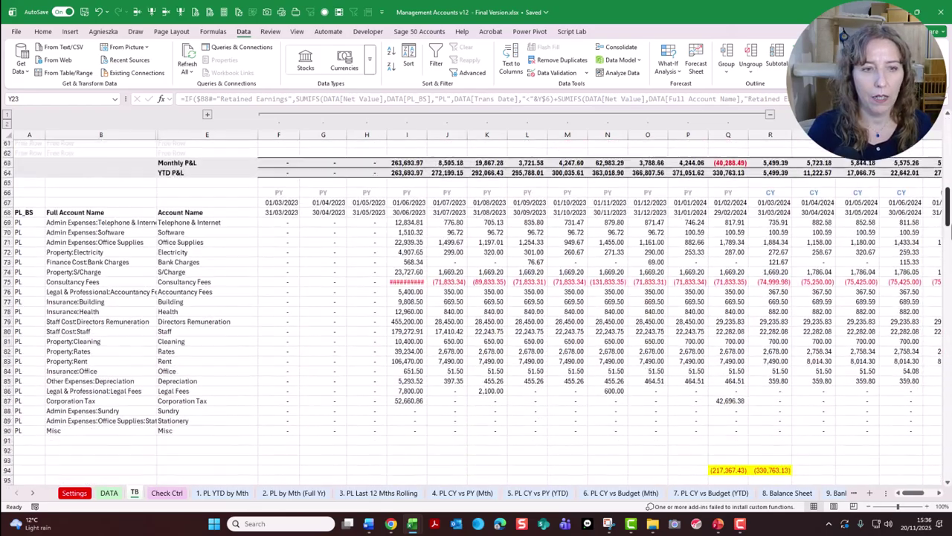
scroll(948, 147, up, 20)
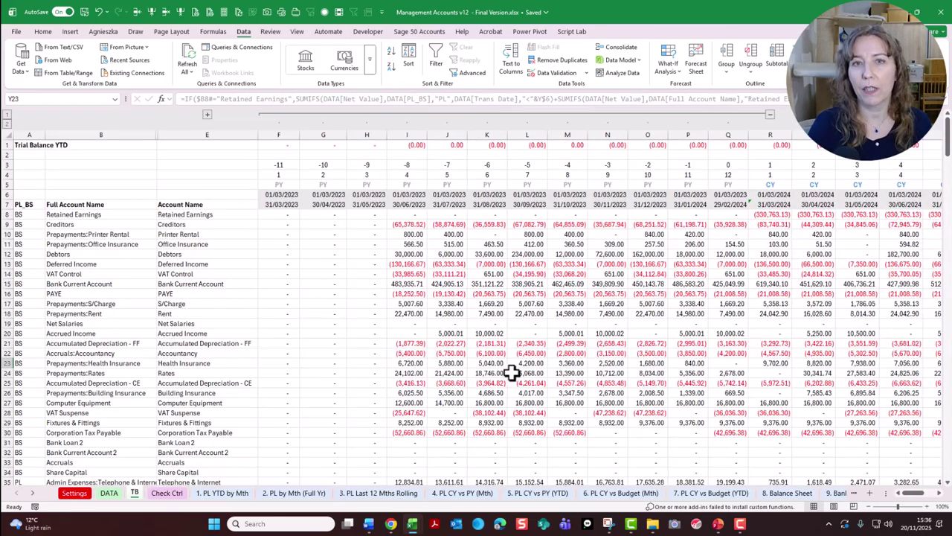